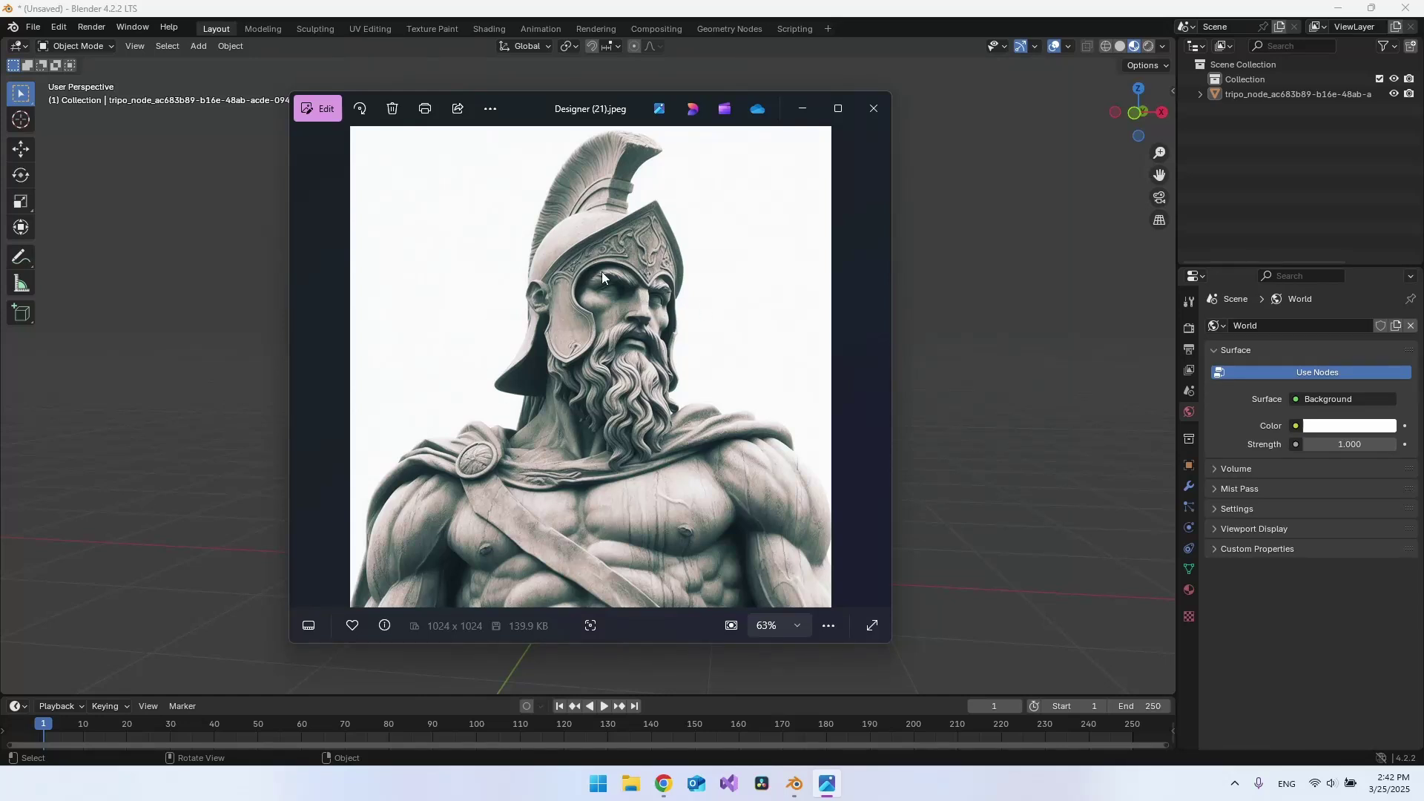
Step: Move the Designer (21).jpeg reference photo aside to the right and orbit the warrior bust
click(798, 111)
middle_drag(539, 415, 628, 408)
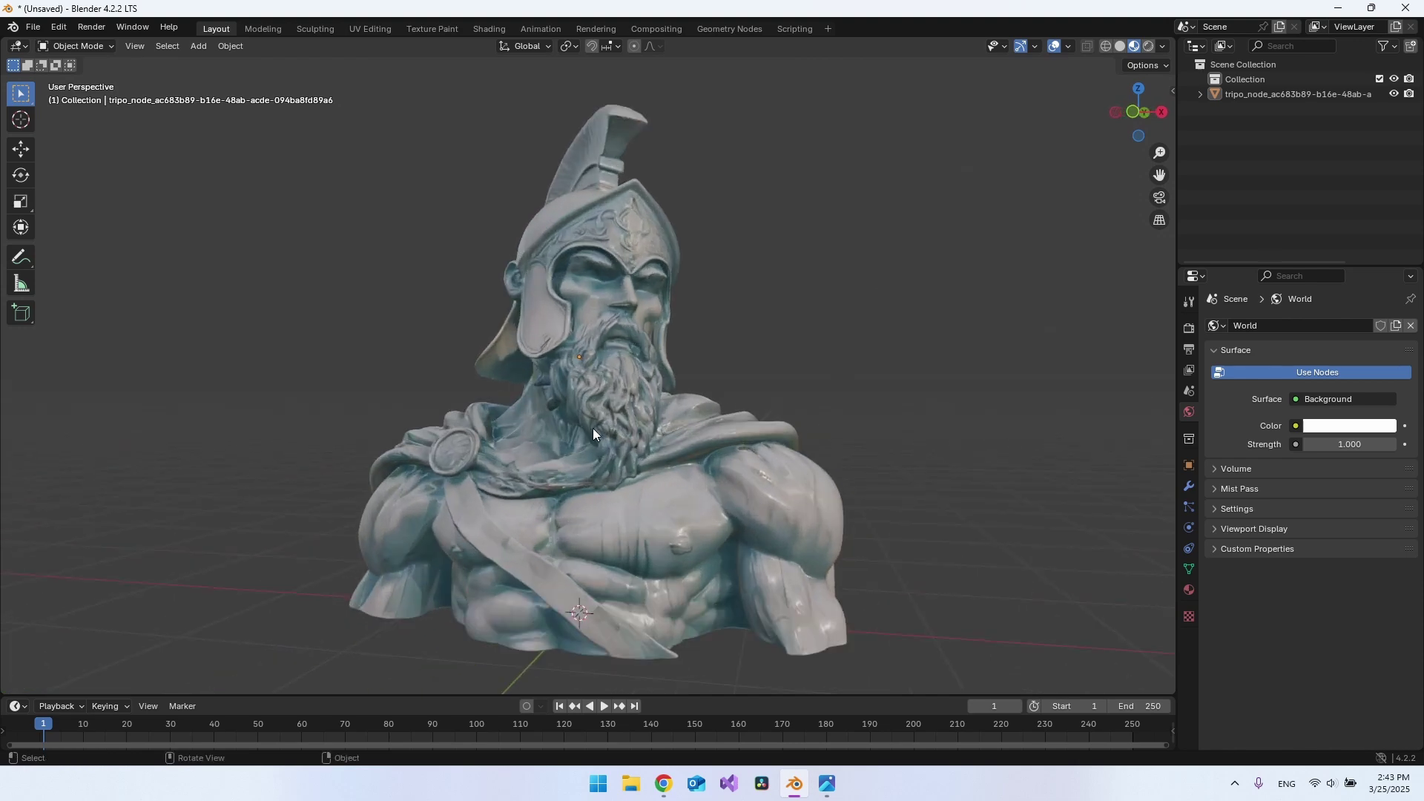
key(alt+Tab)
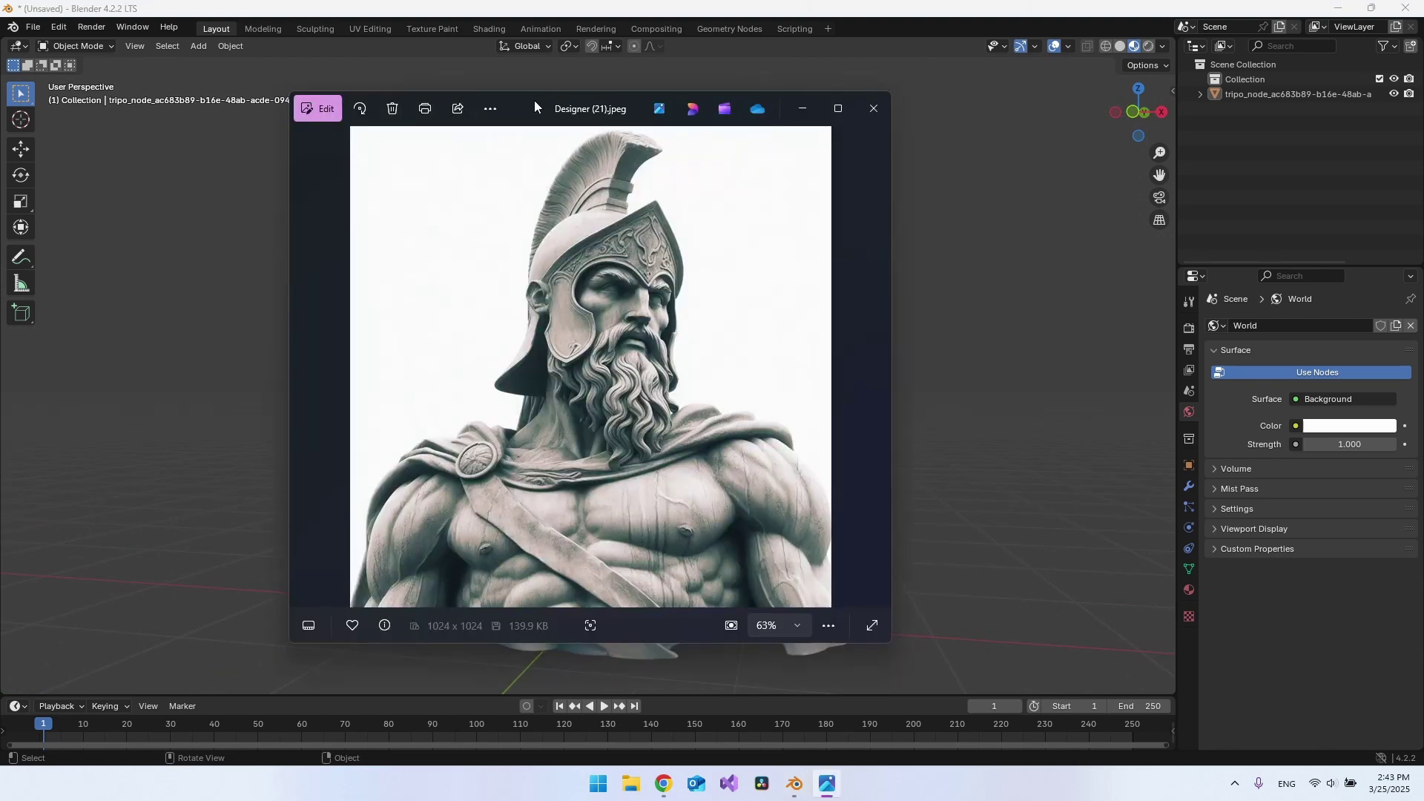
drag(533, 101, 1041, 96)
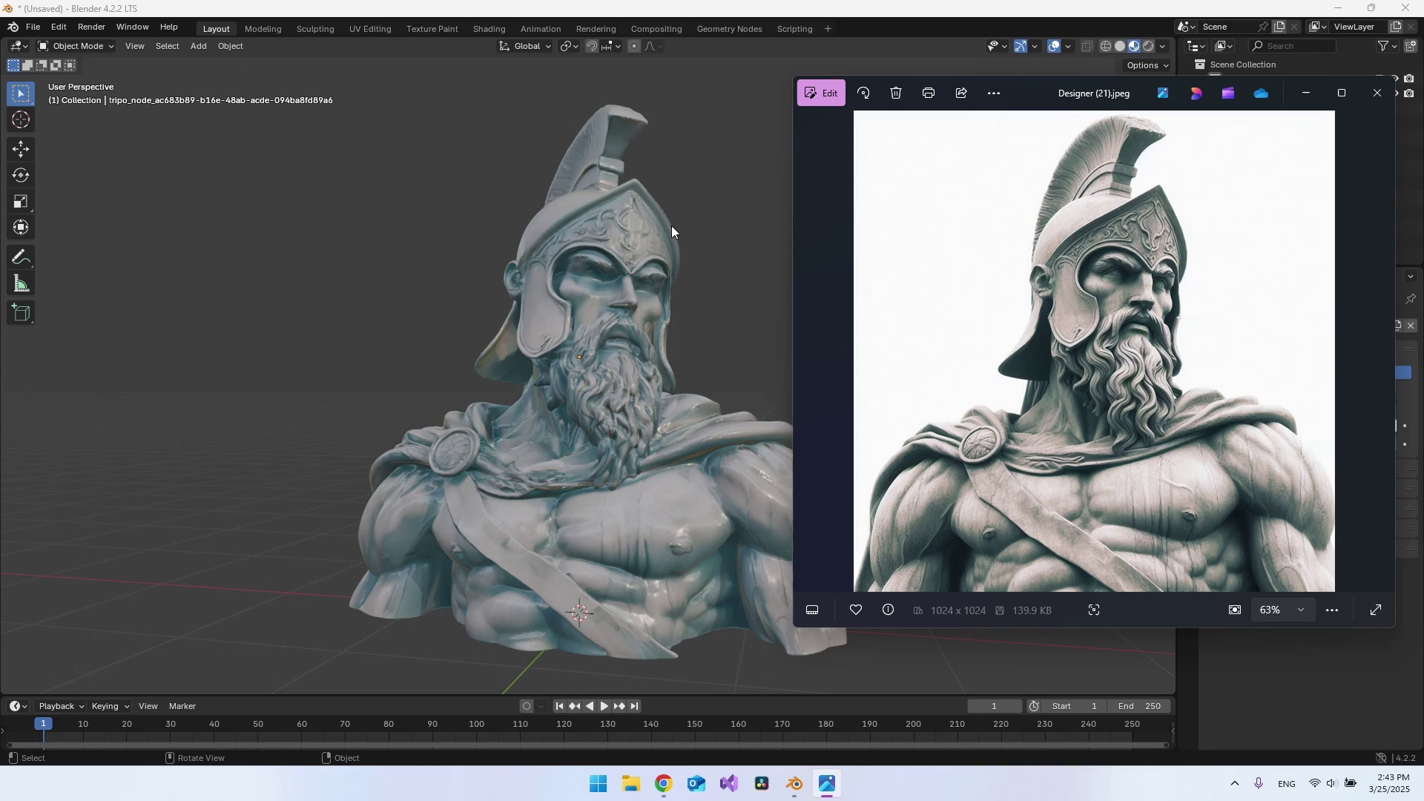
middle_drag(629, 212, 696, 391)
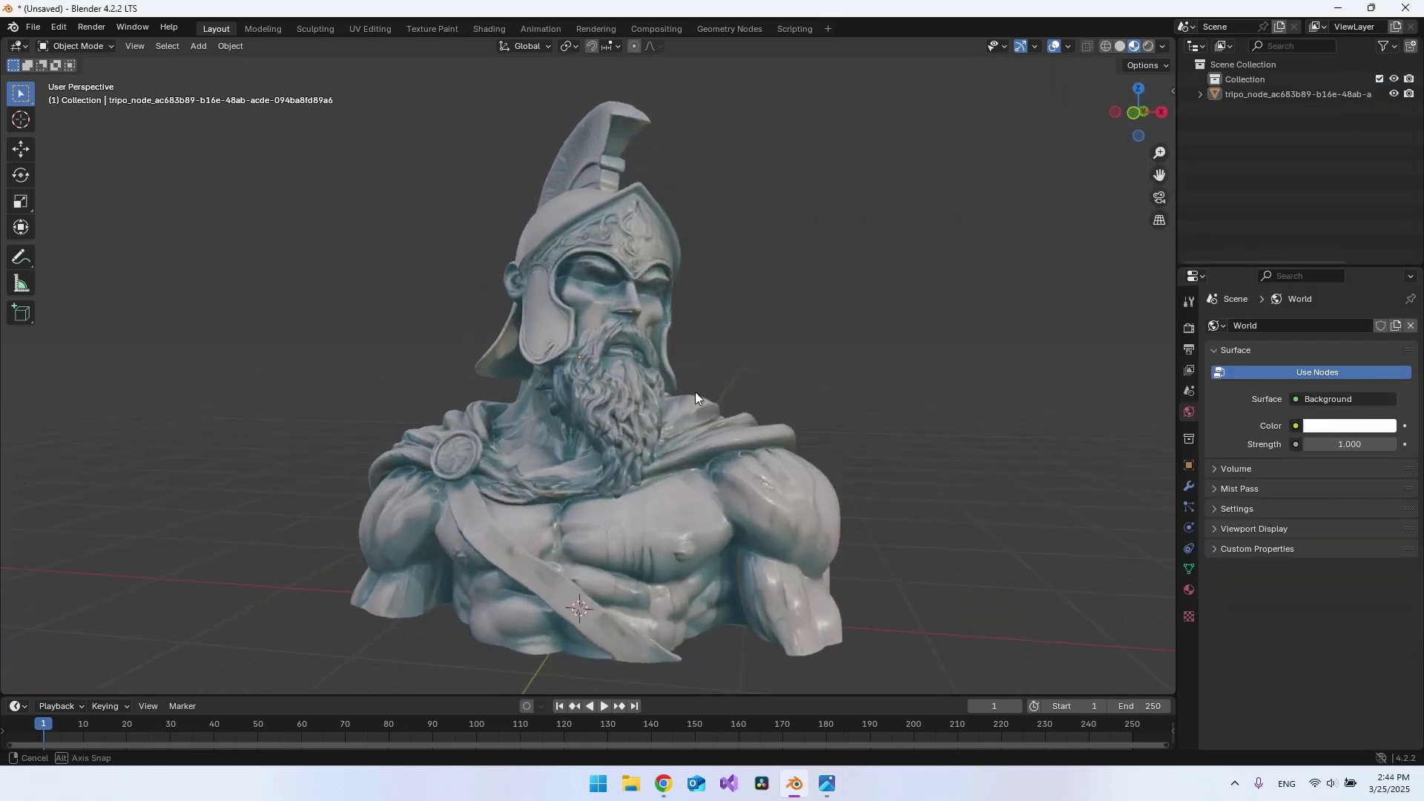
Step: Select and zoom in on the warrior bust, then switch to the Microsoft Designer page in Chrome
click(613, 358)
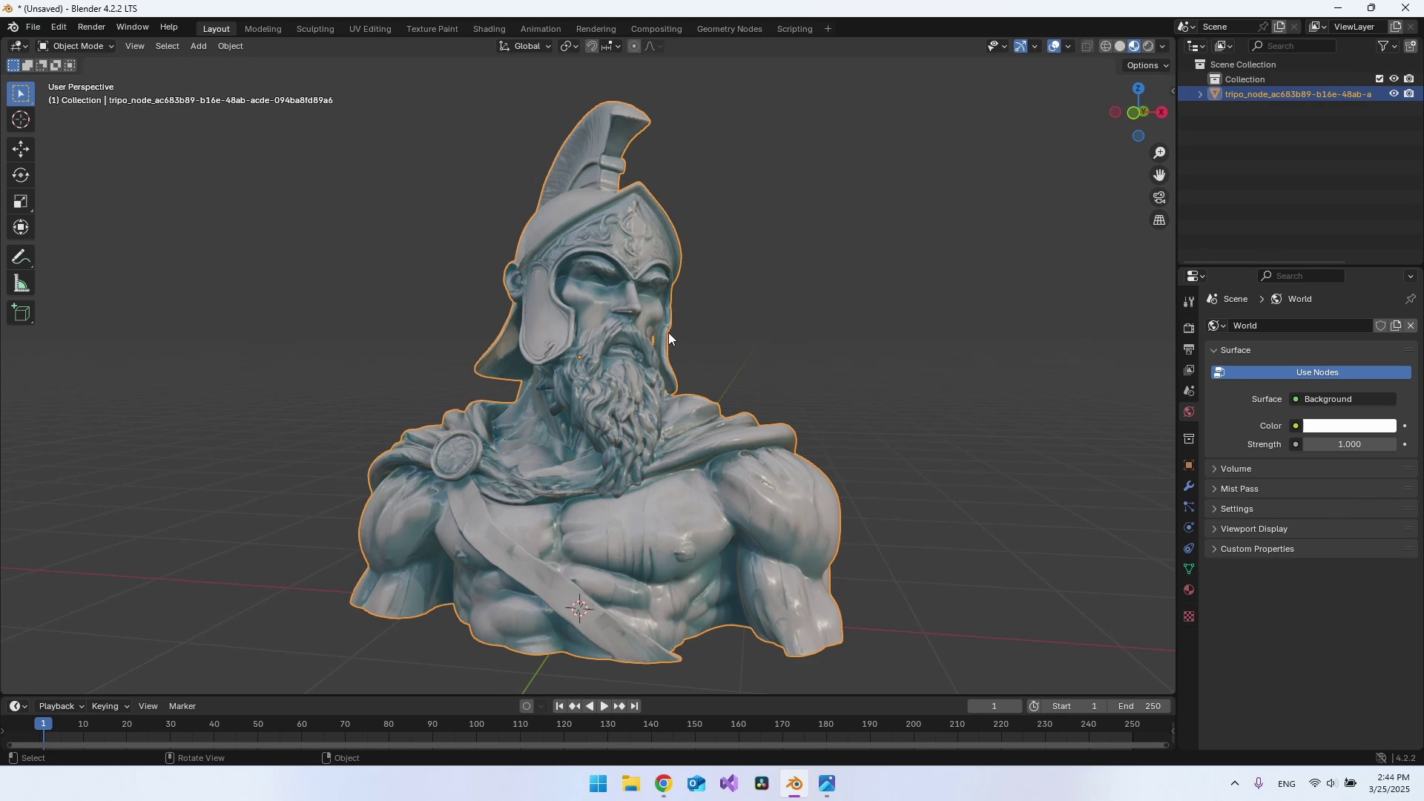
ctrl+middle_drag(557, 460, 742, 375)
key(alt+Tab)
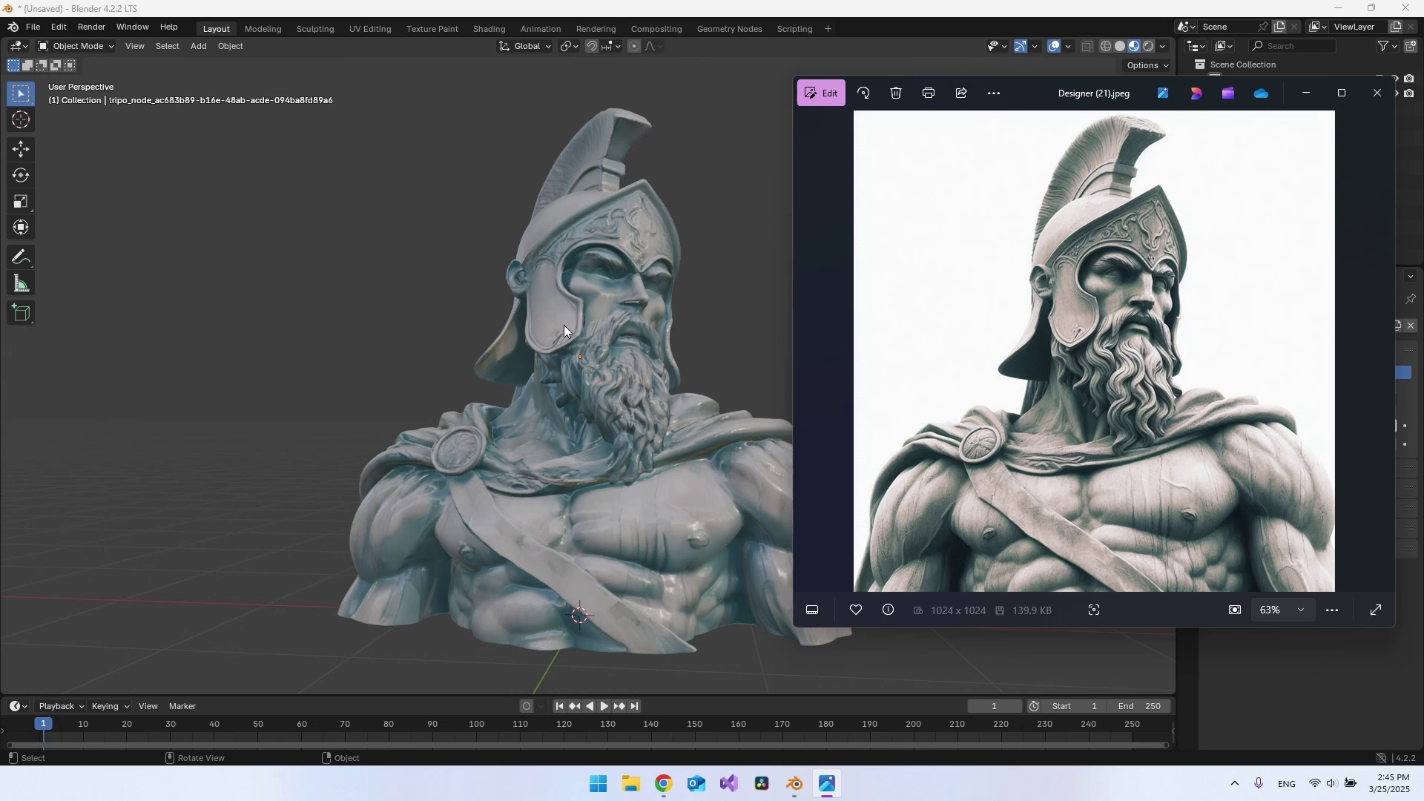
key(alt+Tab)
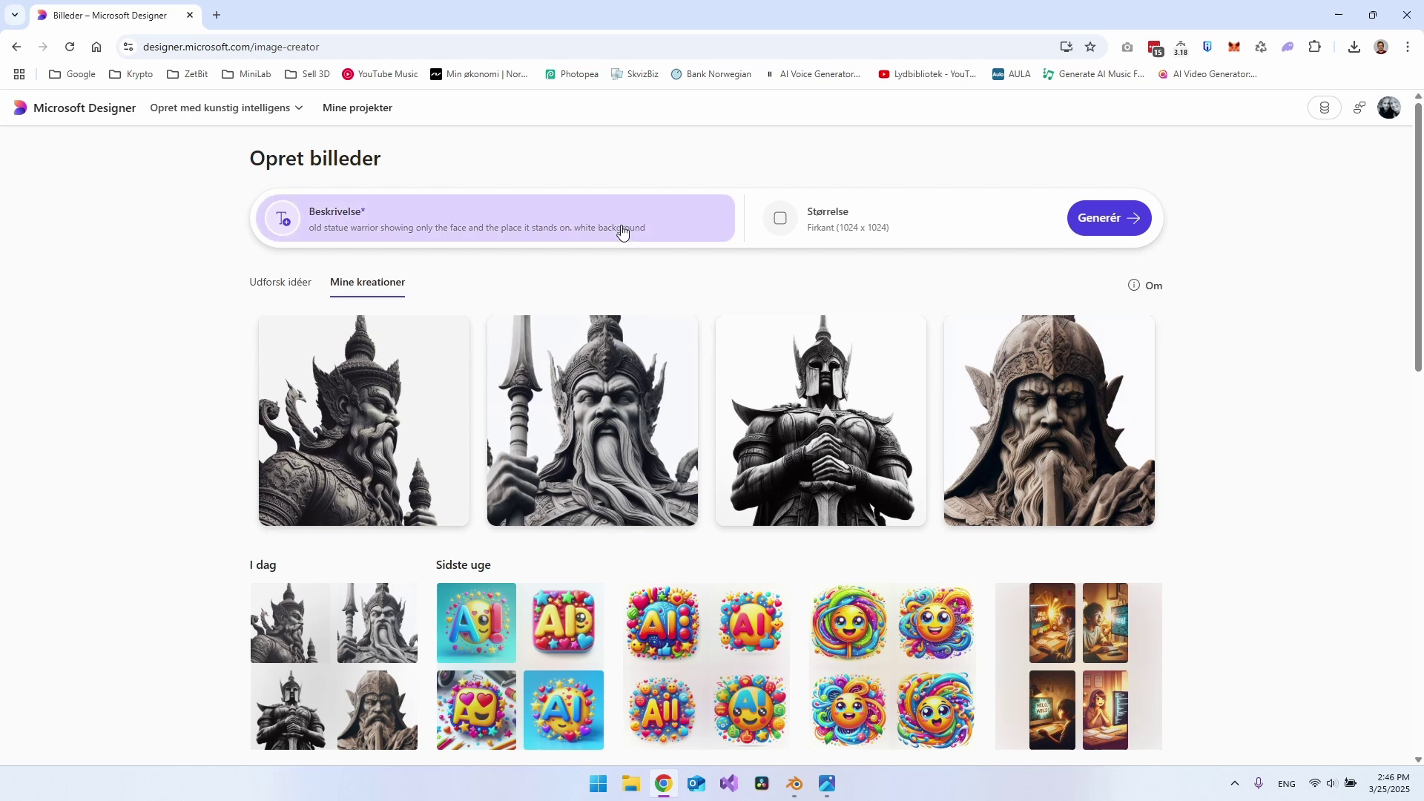
Step: Review the old statue warrior prompt, highlighting its opening, placement and white background phrases
click(438, 236)
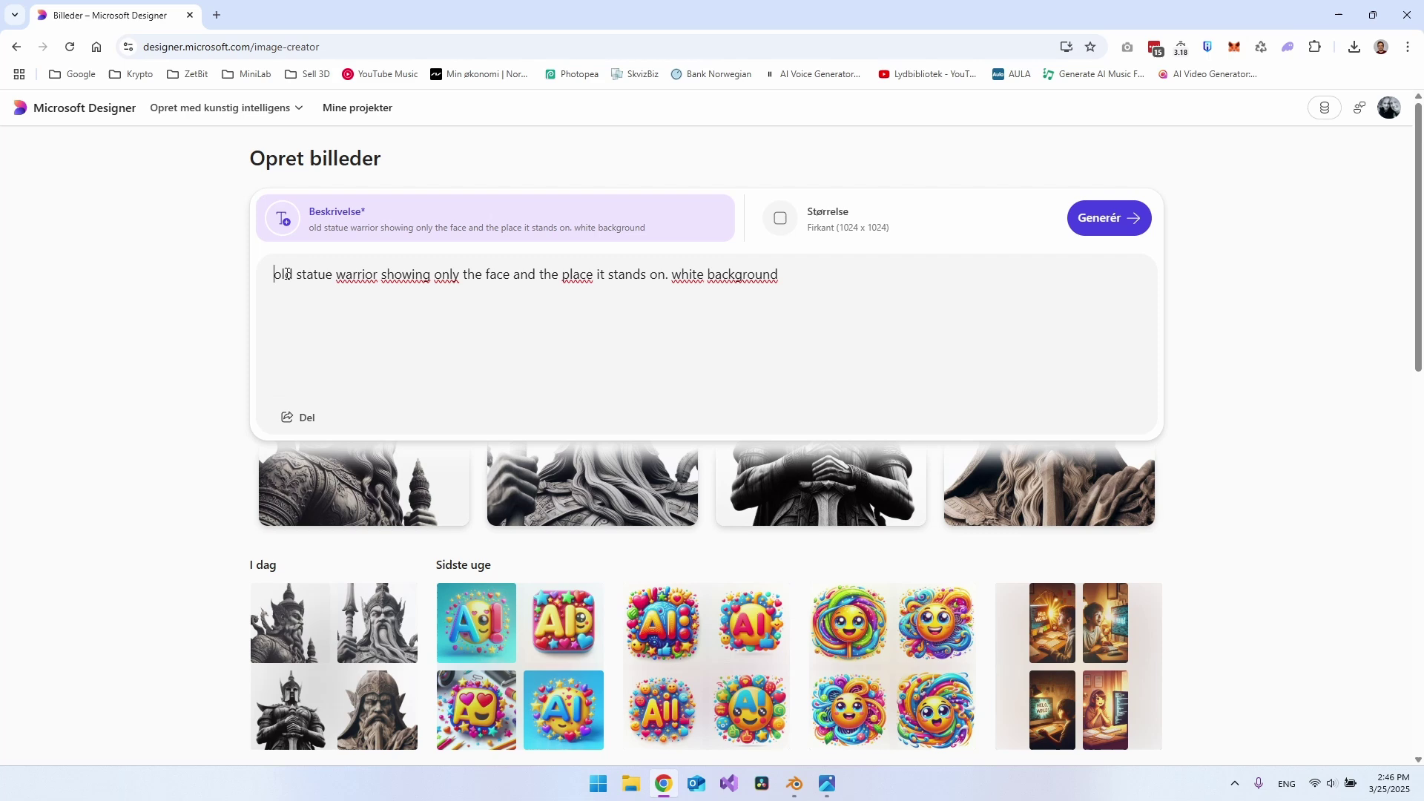
drag(274, 274, 655, 265)
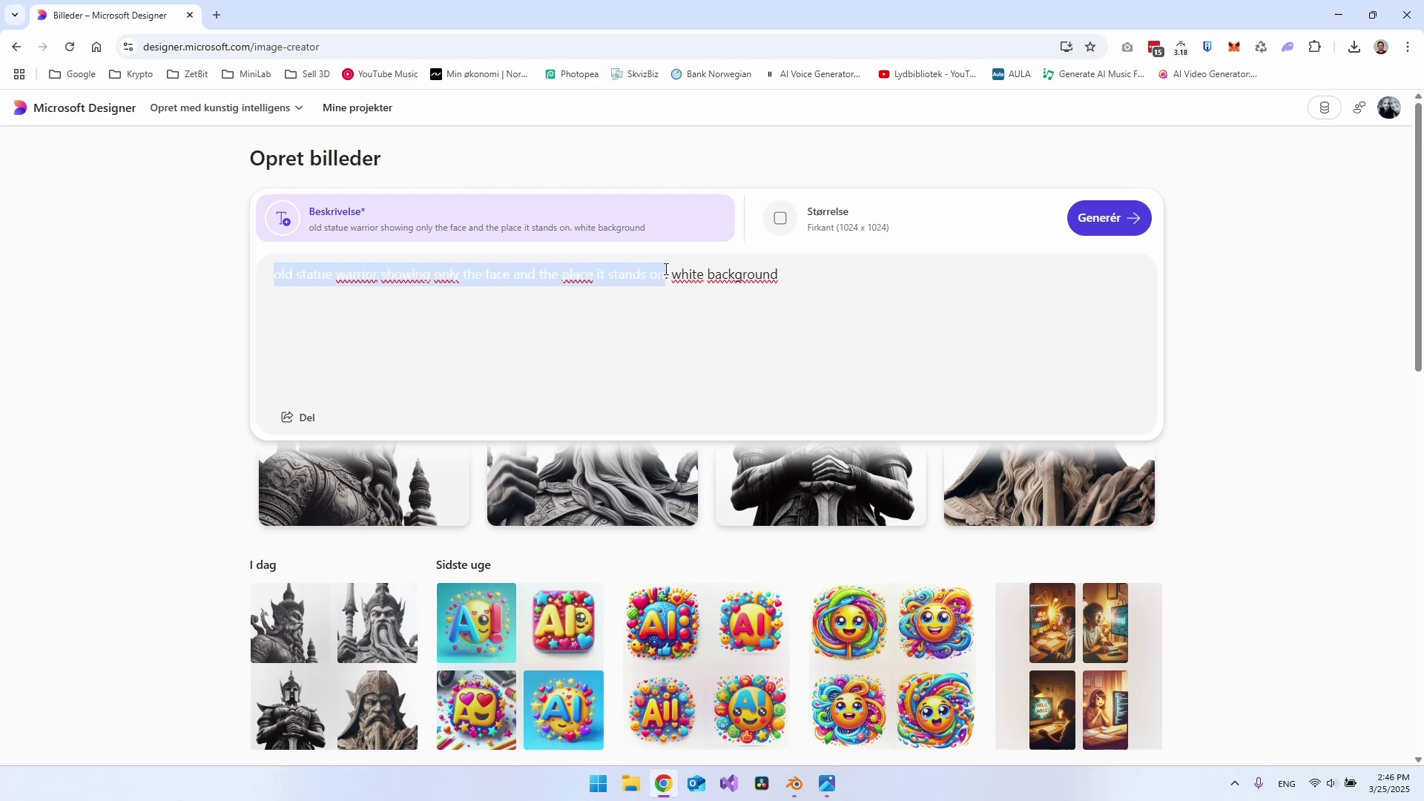
drag(543, 275, 650, 275)
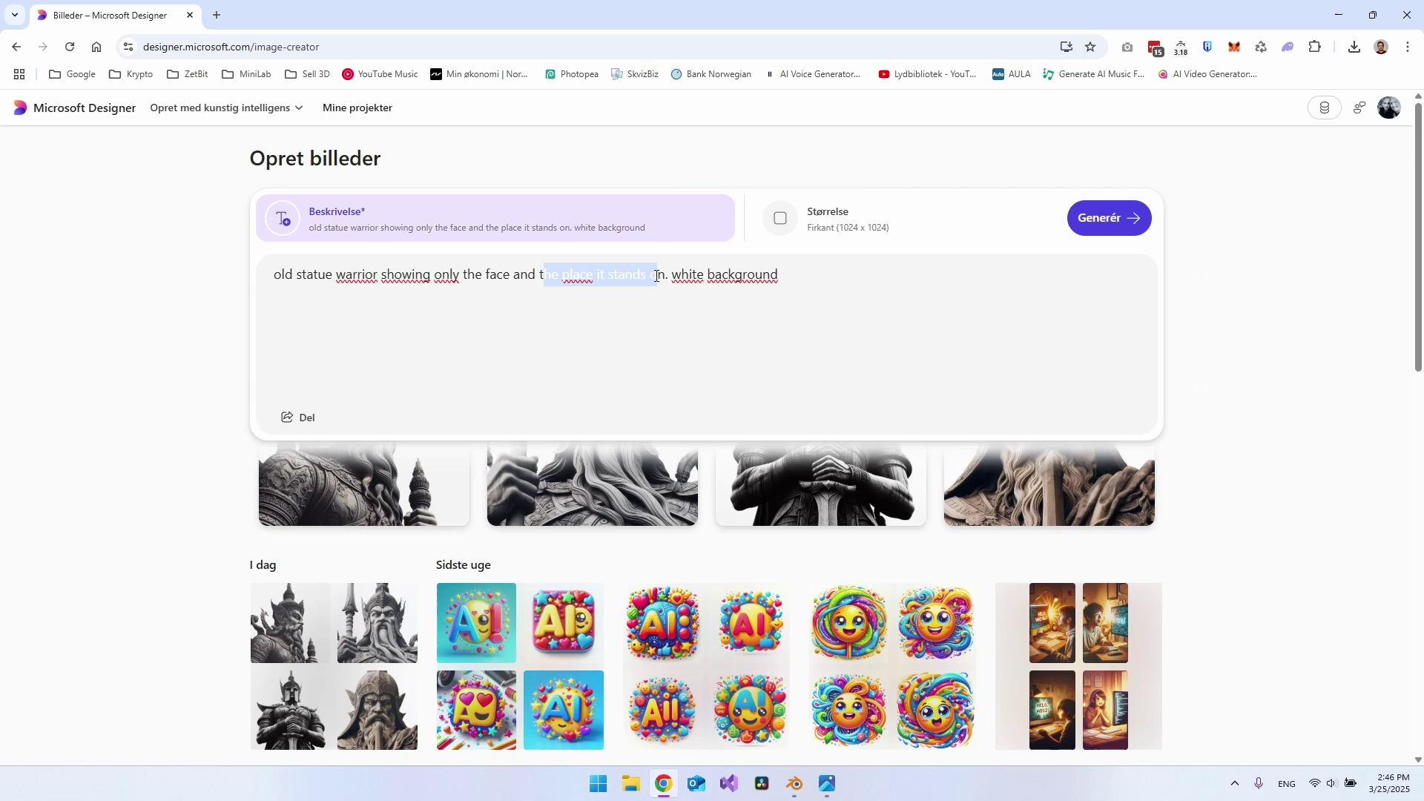
click(649, 275)
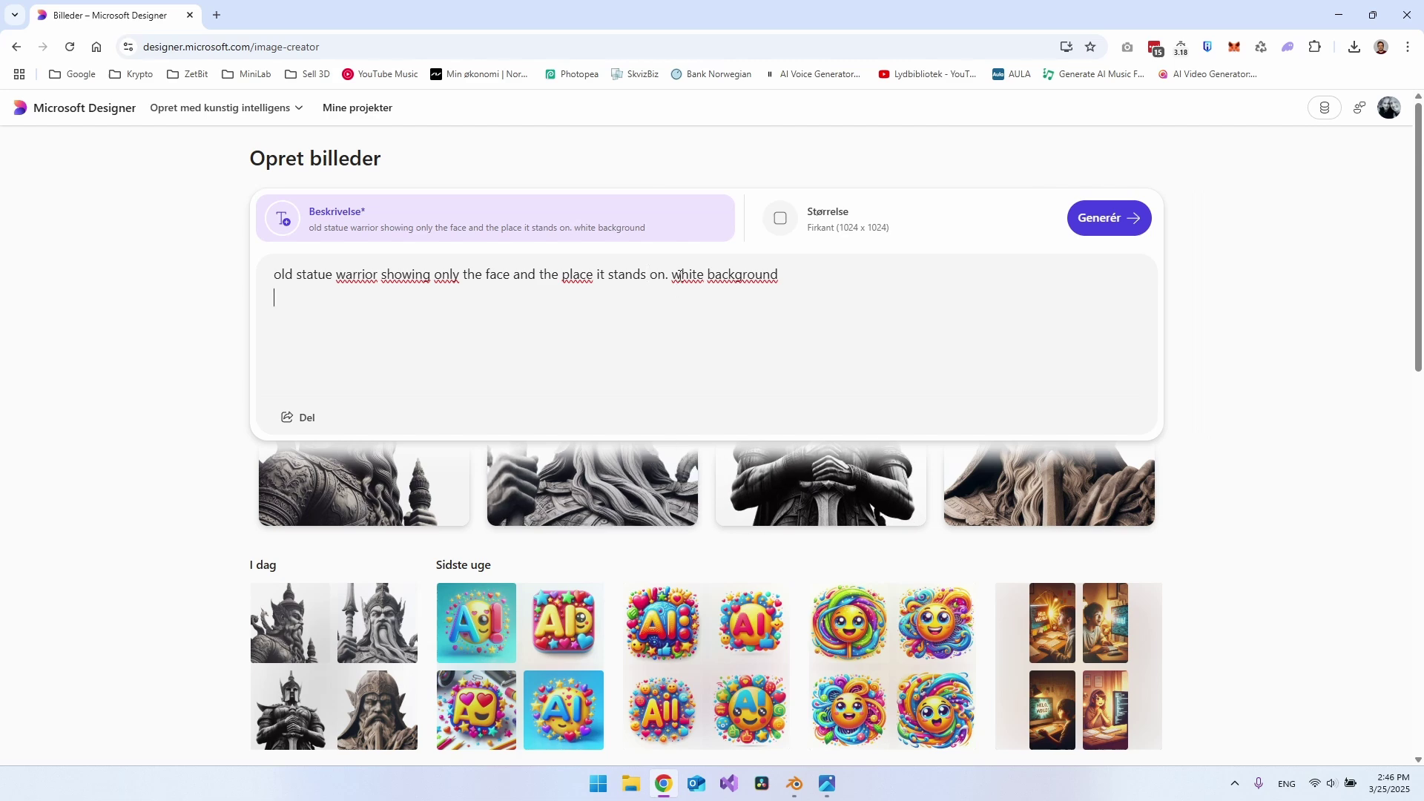
drag(691, 273, 799, 275)
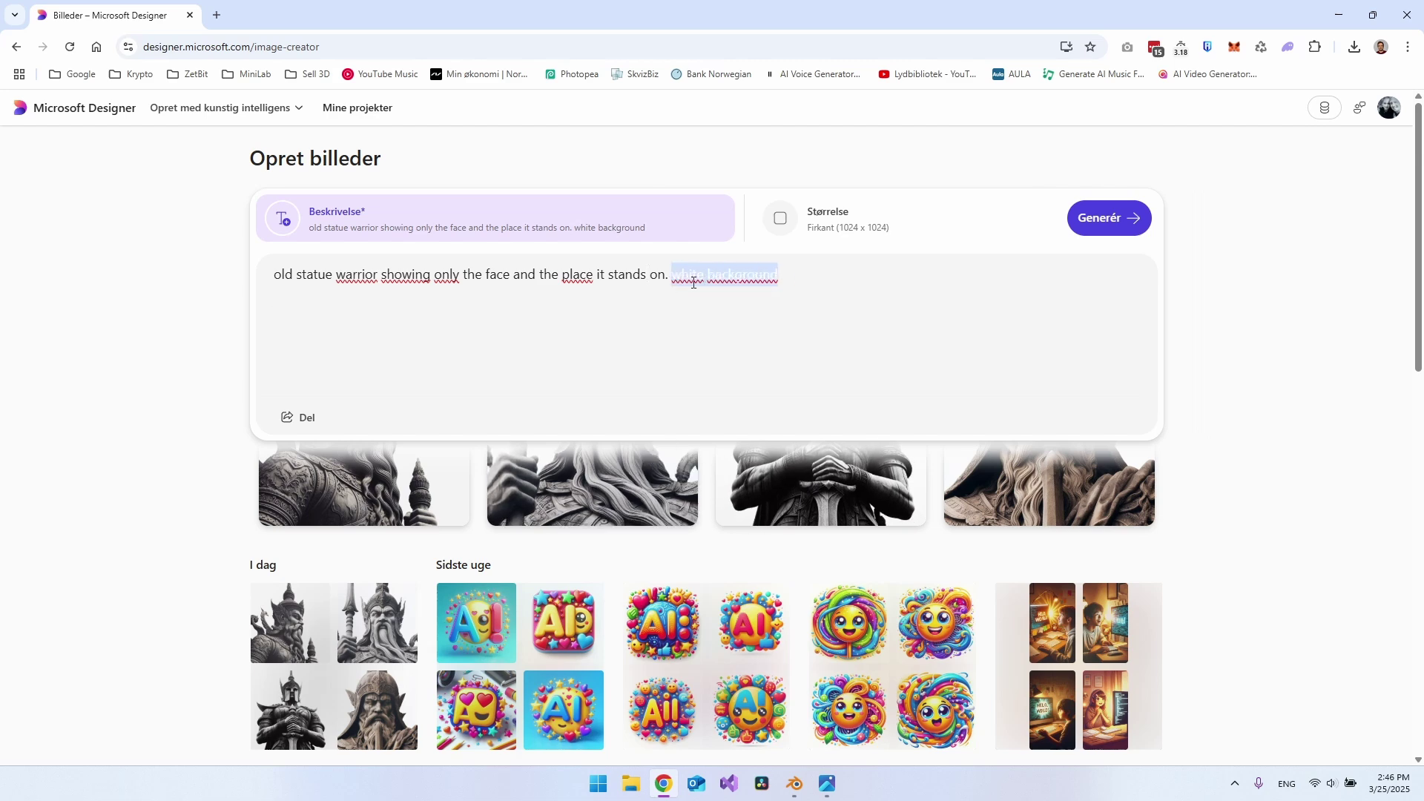
click(1182, 281)
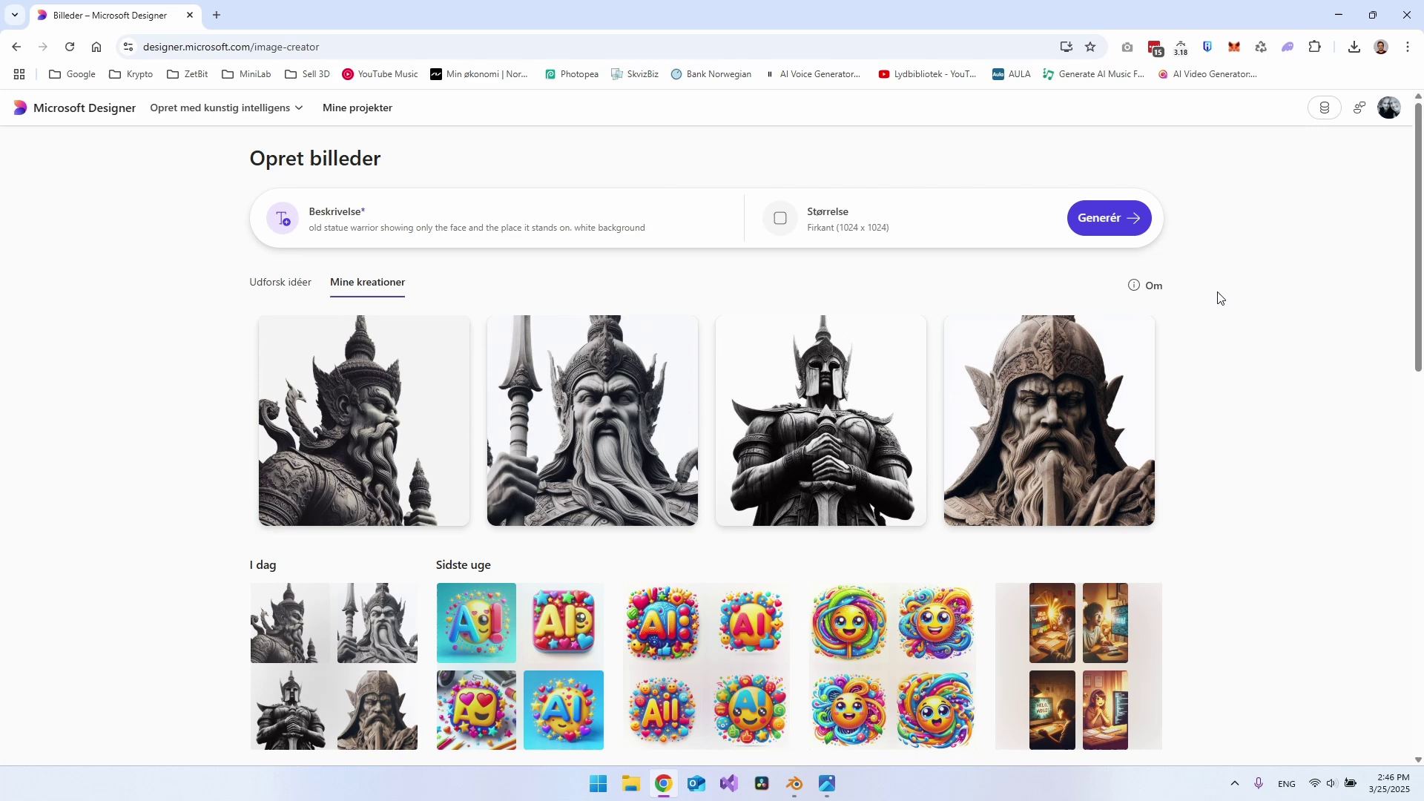
Step: Scroll to the statue images and download the helmeted warrior statue image
scroll(1421, 293, down, 3)
drag(1421, 293, 1404, 423)
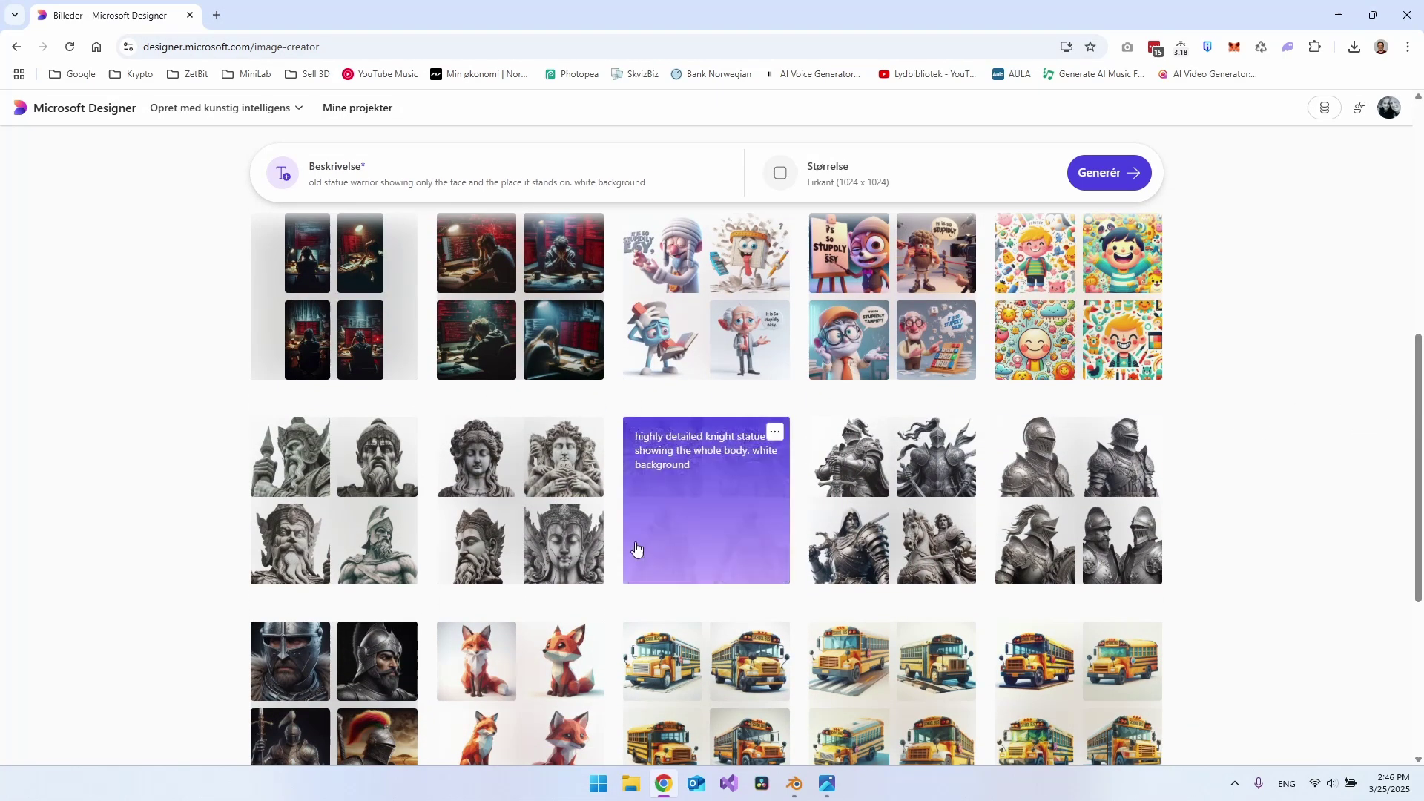
click(366, 547)
click(745, 429)
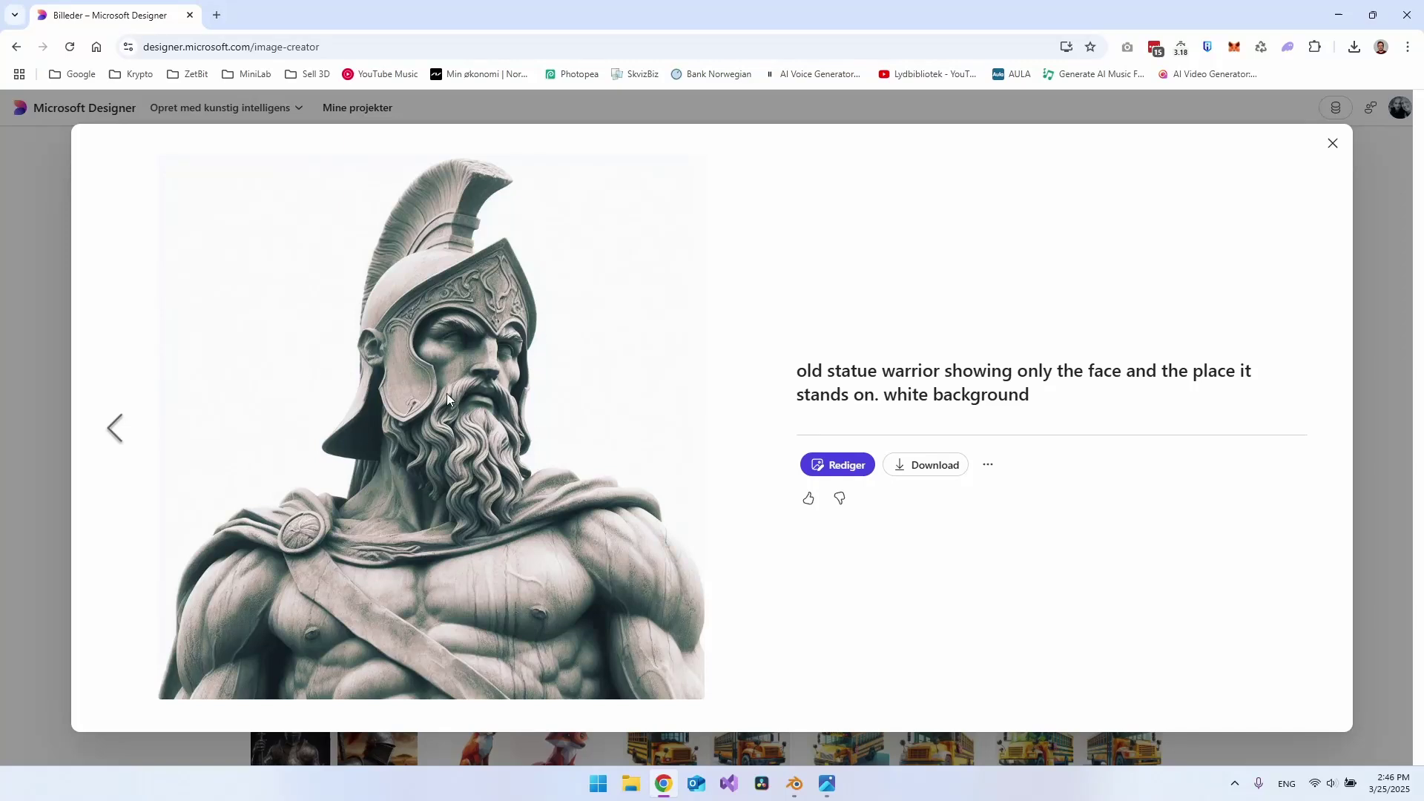
click(934, 460)
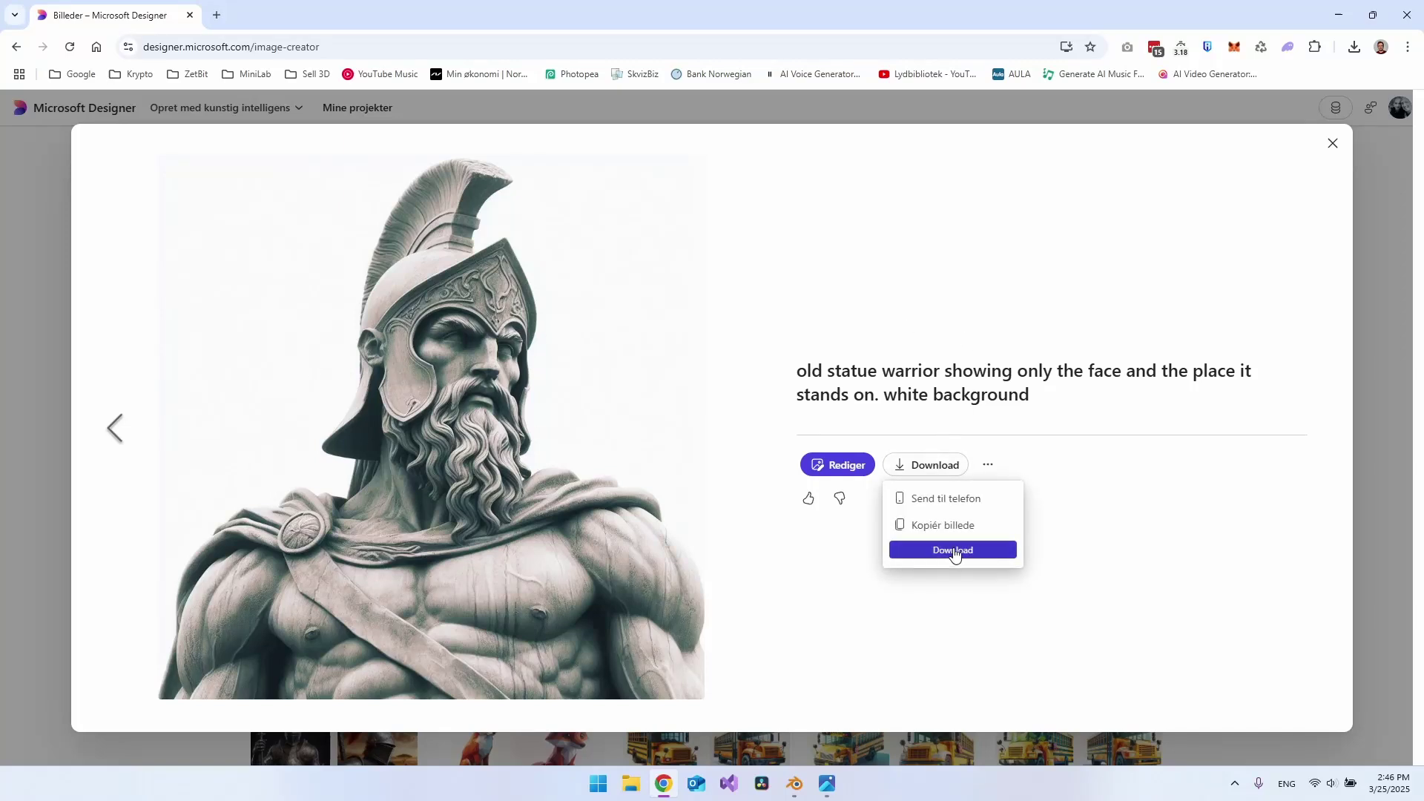
click(846, 555)
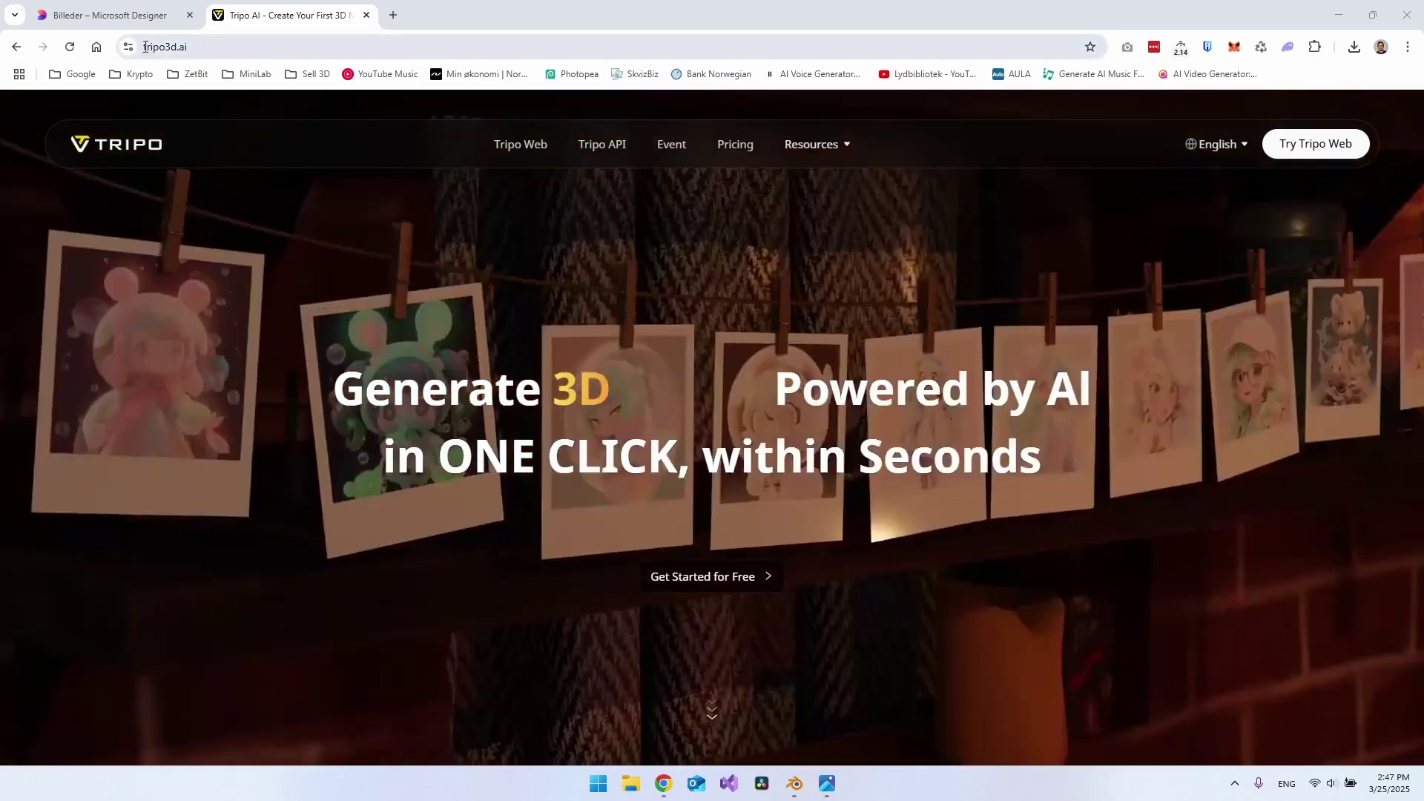
Step: Launch Tripo Web from tripo3d.ai via the Try Tripo Web button
double_click(178, 47)
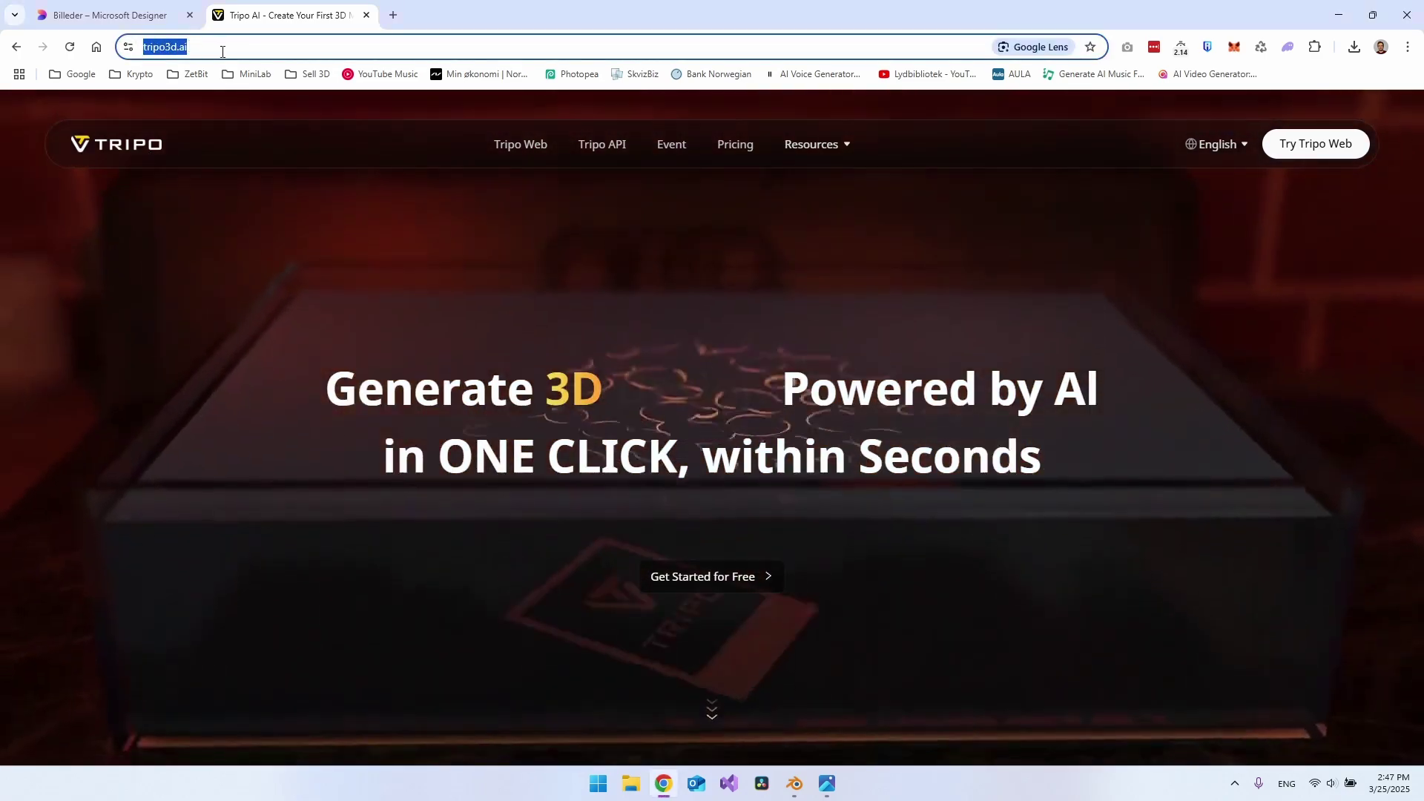
click(784, 300)
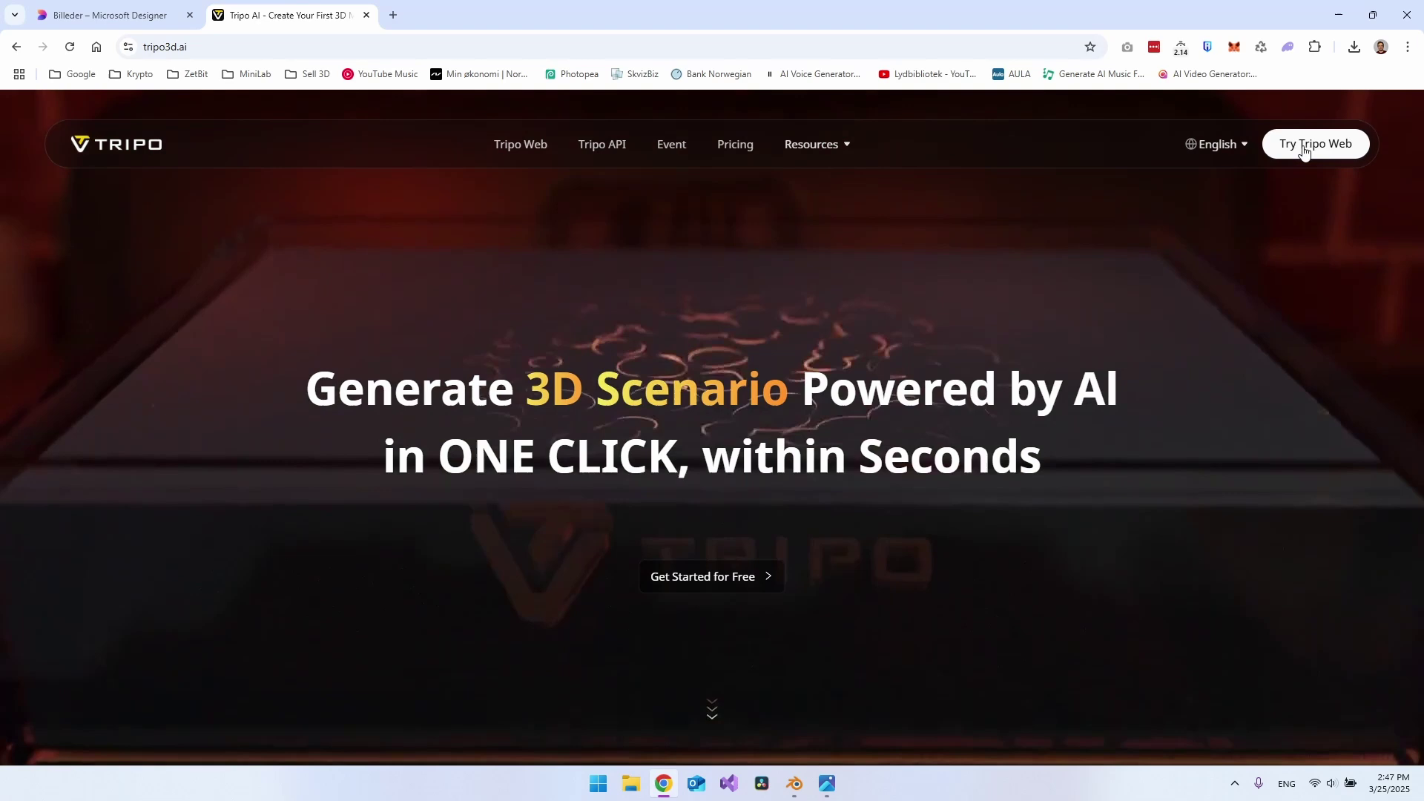
click(1342, 147)
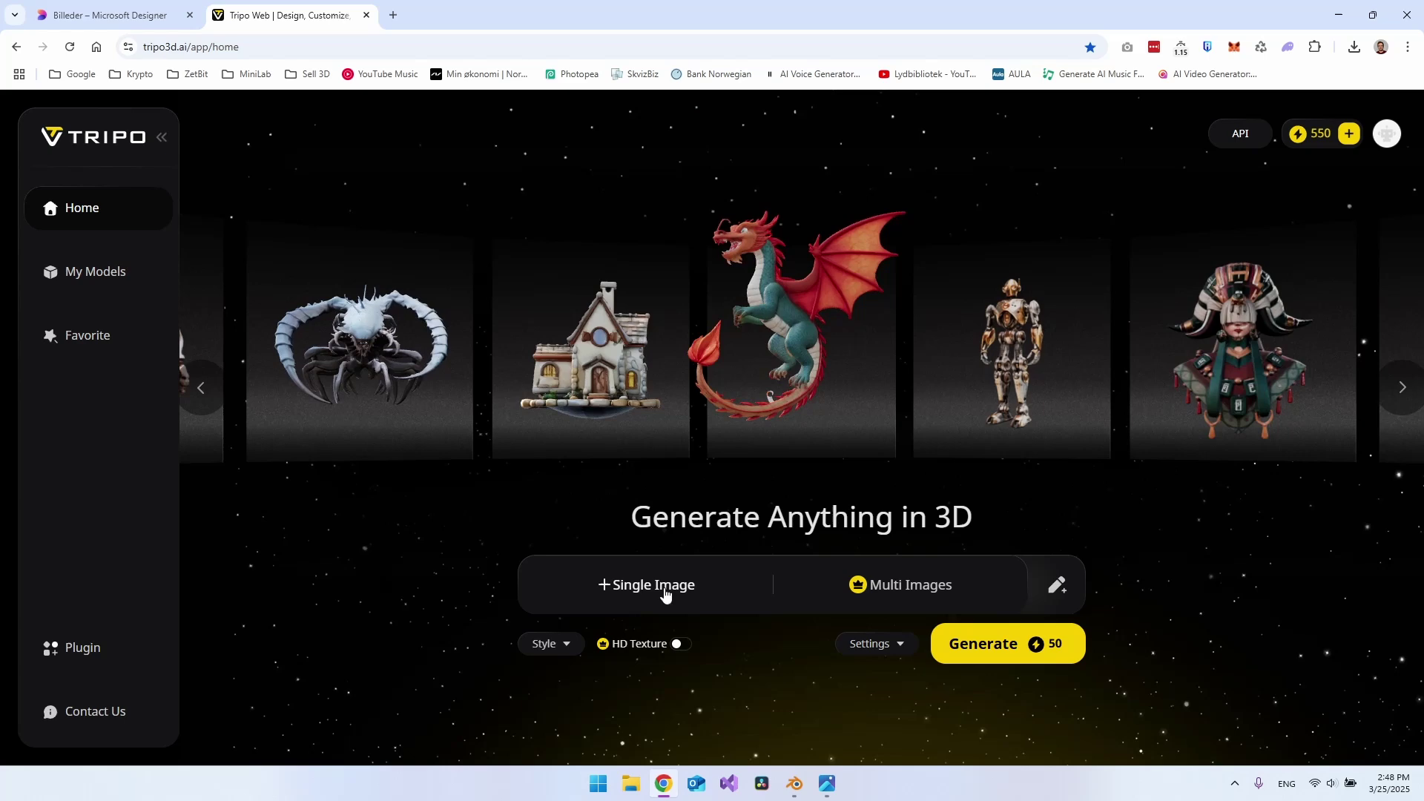
Step: Upload Designer (21).jpeg from Downloads as the Single Image input
click(635, 590)
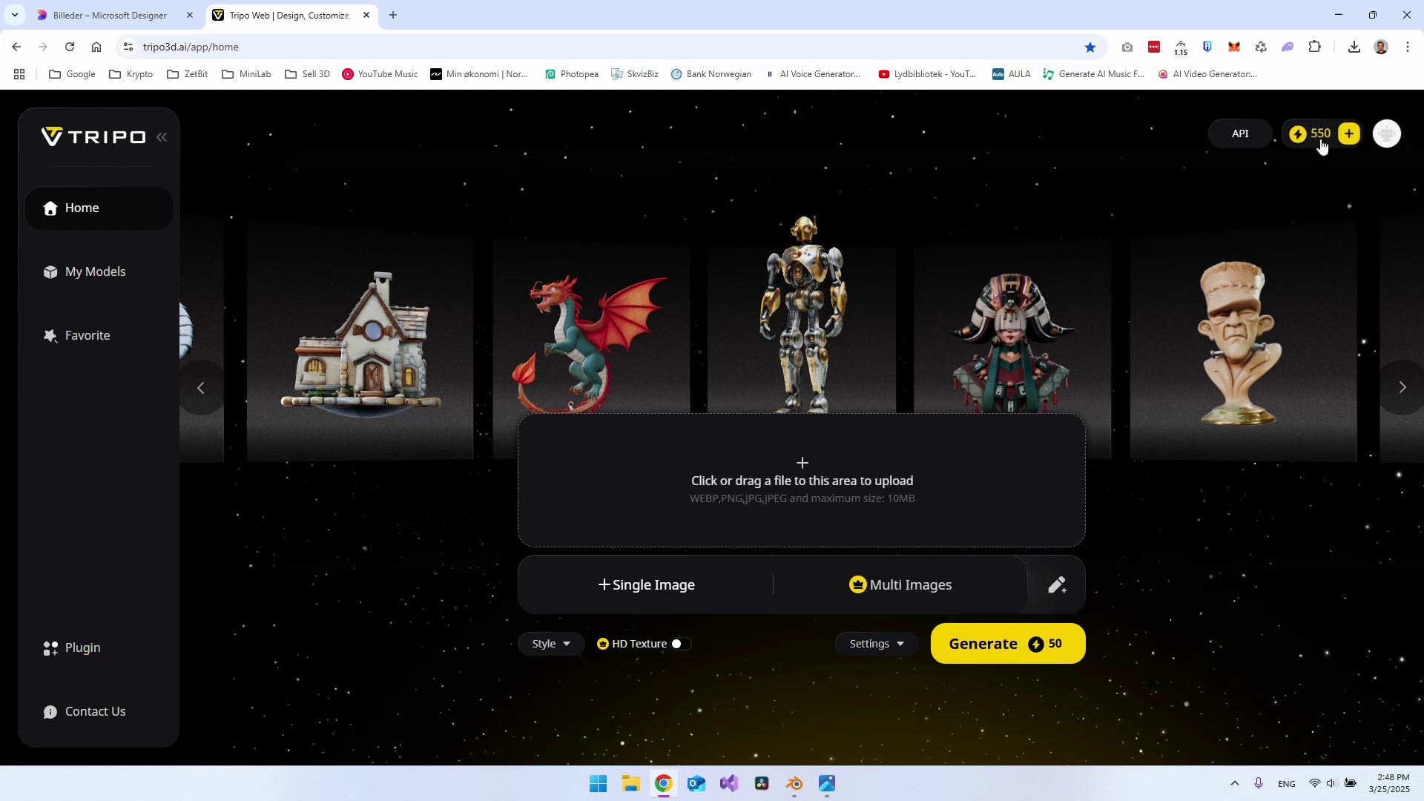
click(811, 478)
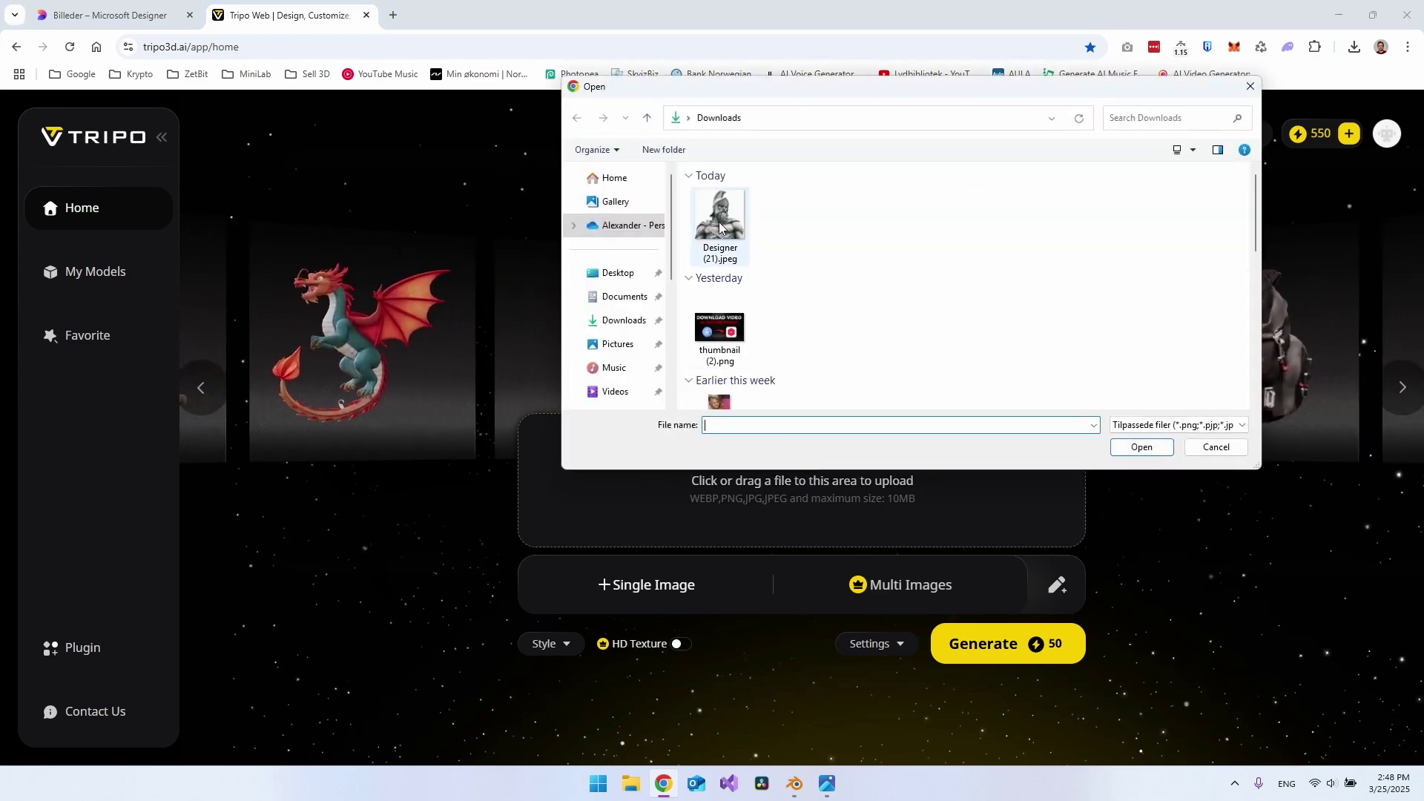
click(719, 228)
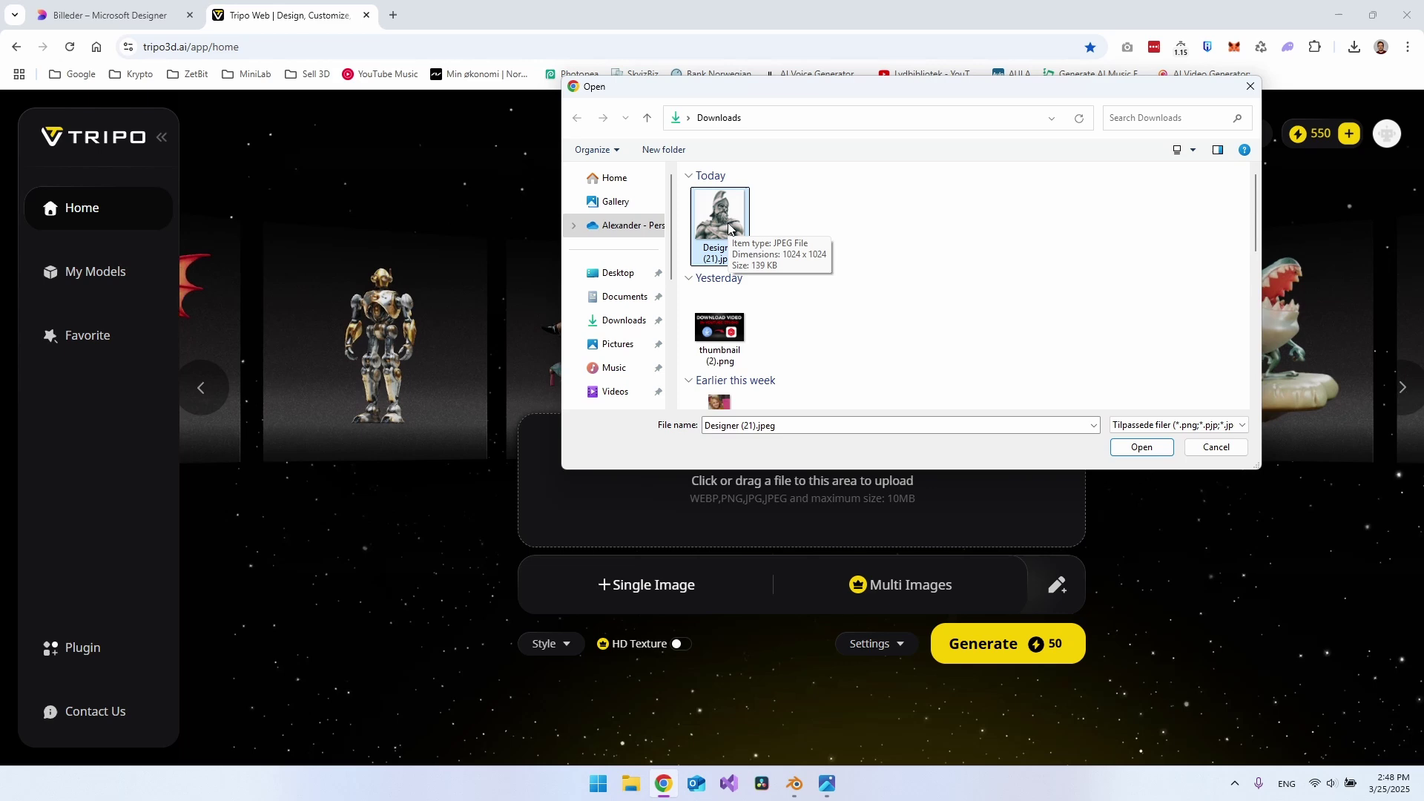
click(1144, 449)
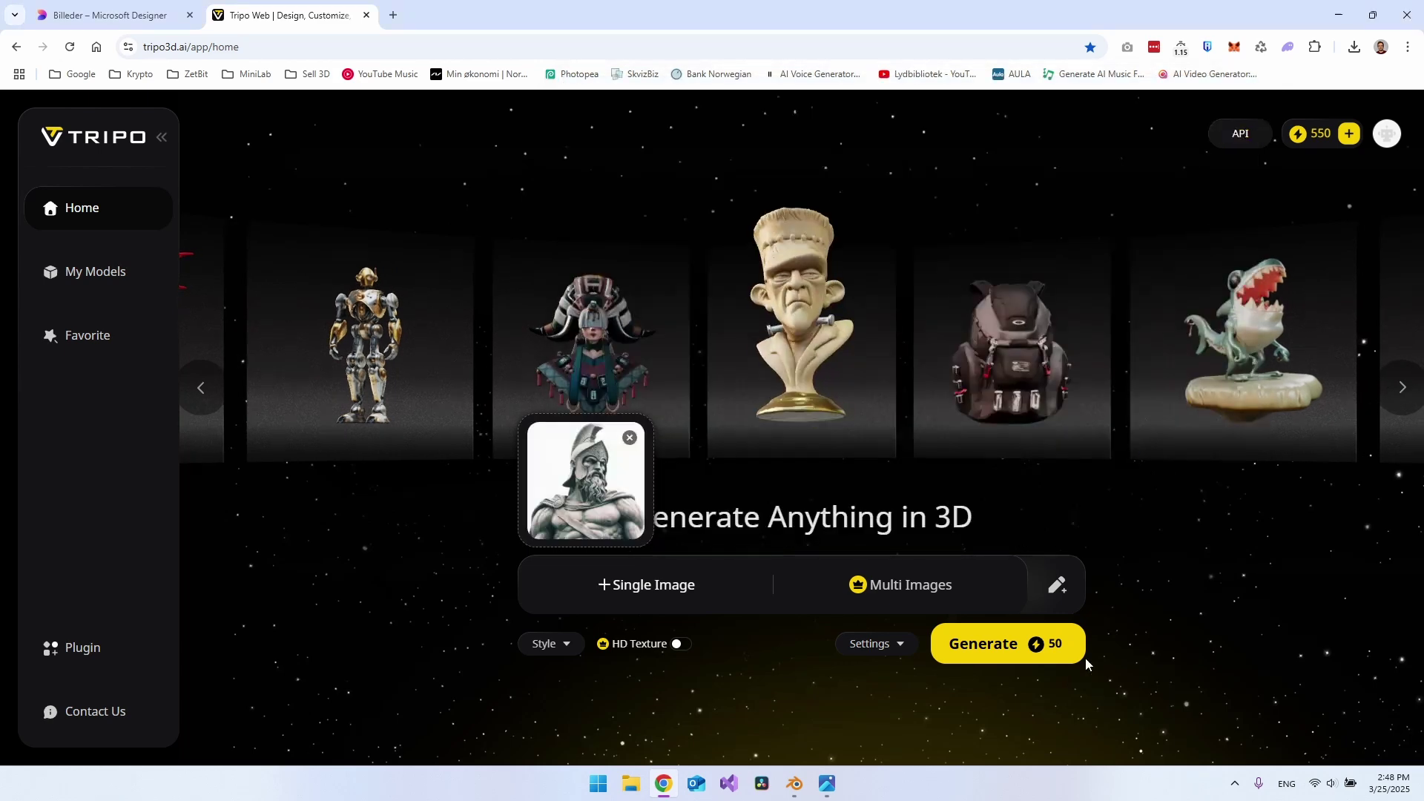
Step: Generate the 3D warrior bust, inspect it from the side, and download it as glb
click(1005, 656)
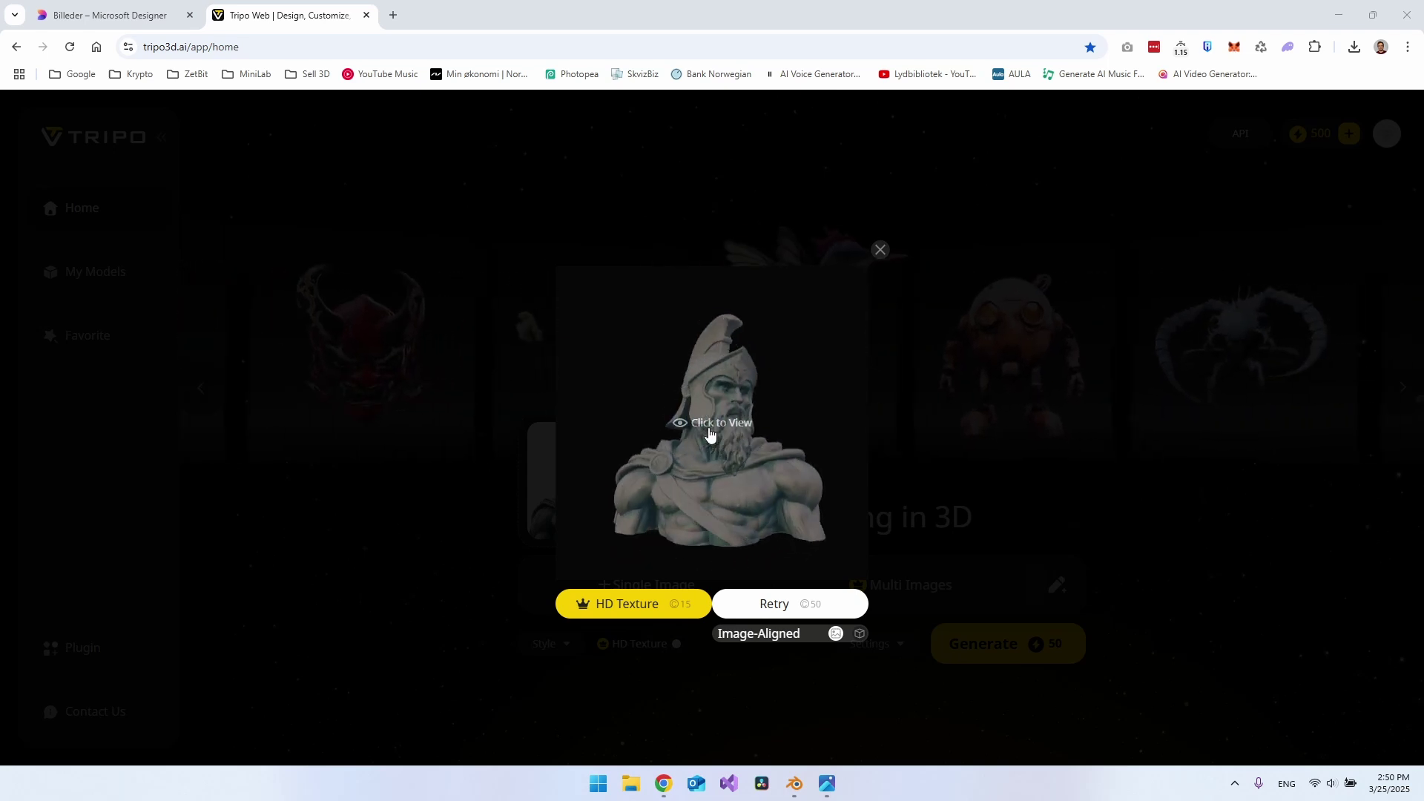
click(731, 429)
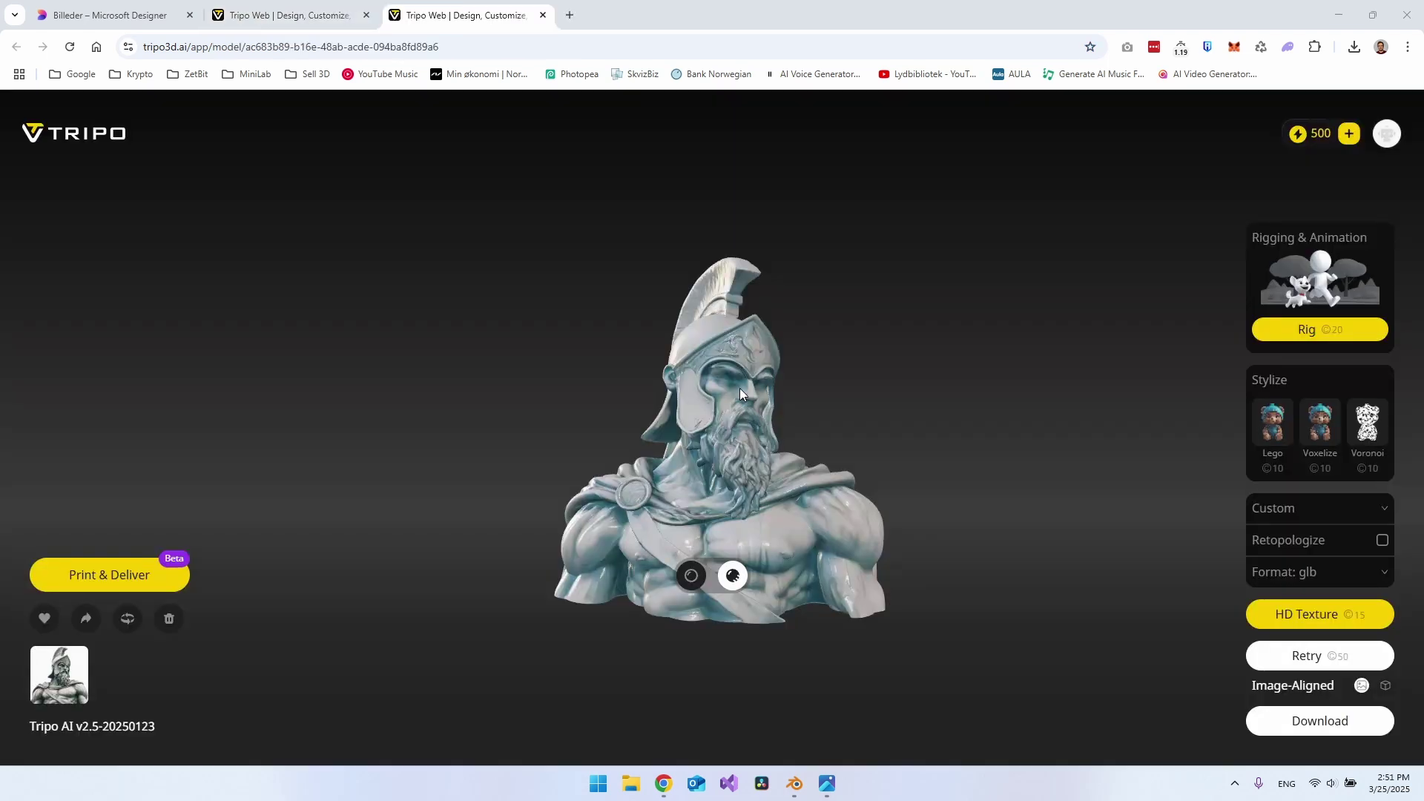
drag(740, 393, 941, 510)
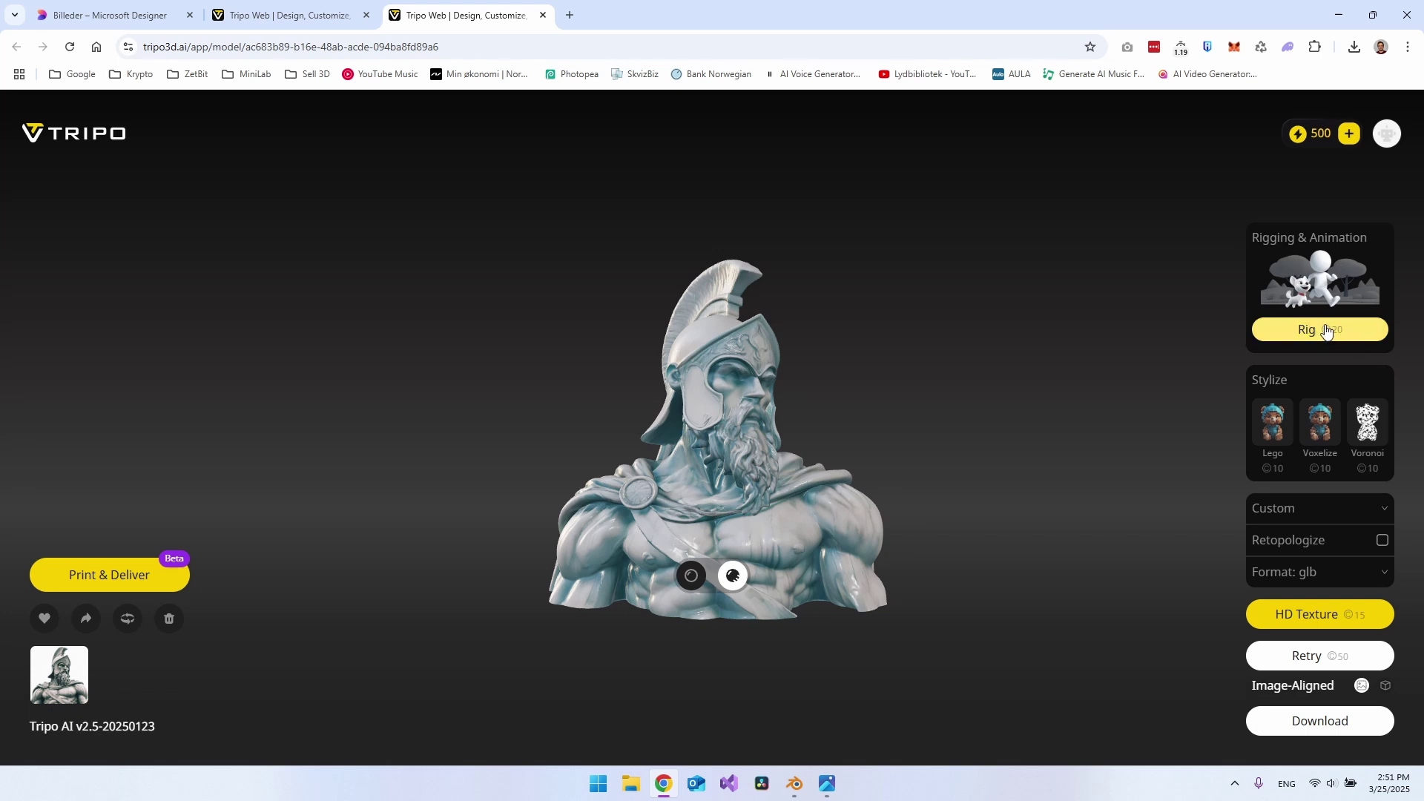
mouse_move(1288, 627)
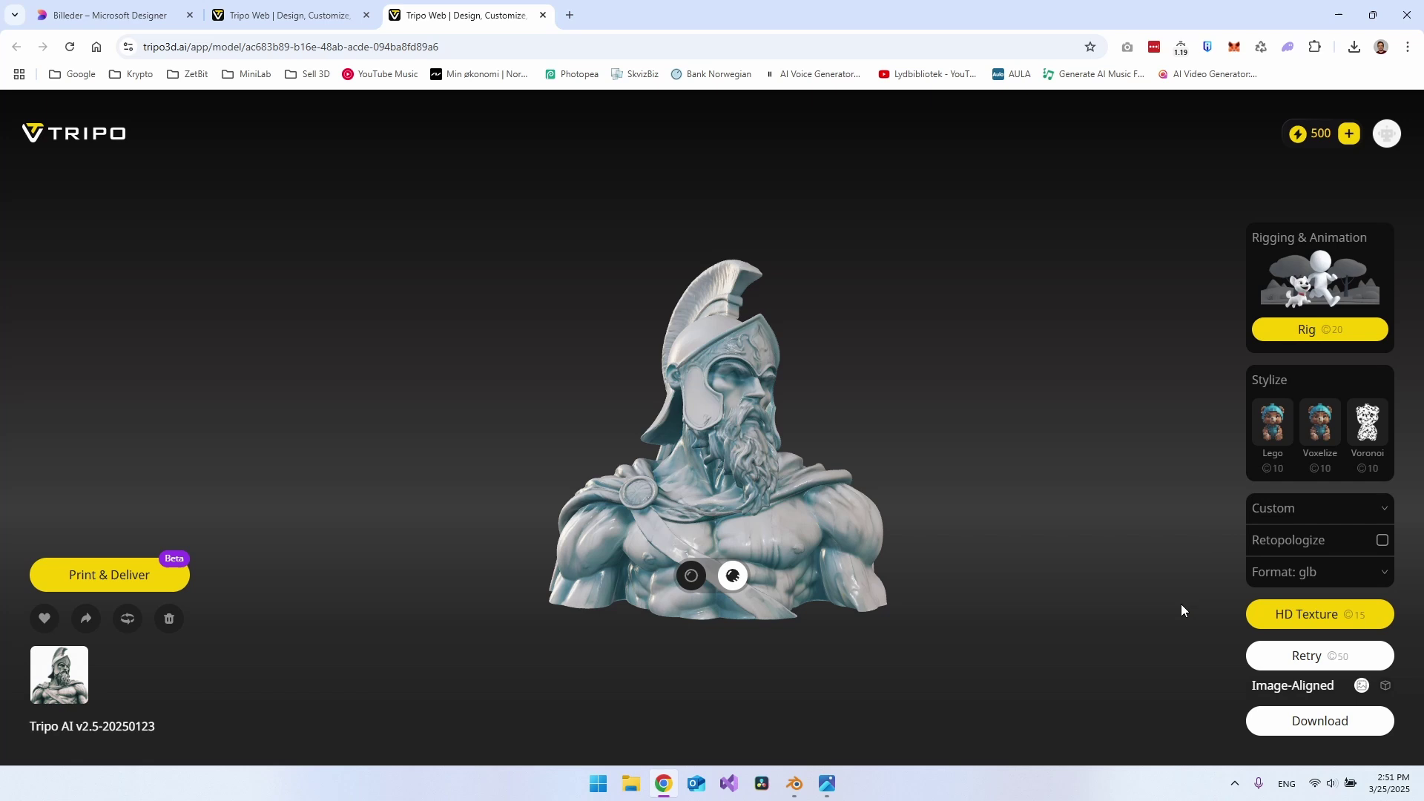
click(1326, 735)
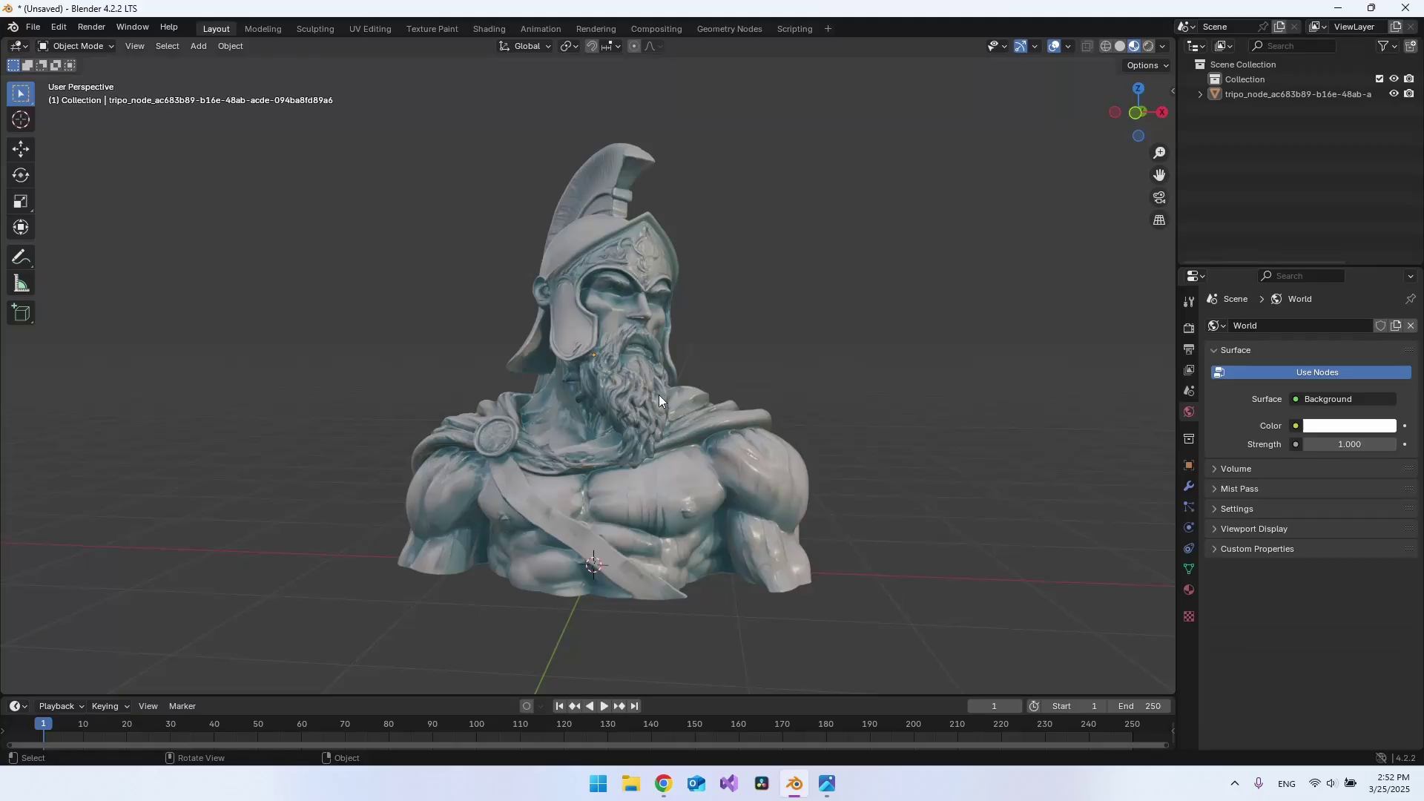
Step: Import the downloaded tripo_pbr_model .glb through File > Import > glTF 2.0
mouse_move(611, 362)
middle_down()
mouse_move(545, 384)
mouse_move(602, 388)
middle_up()
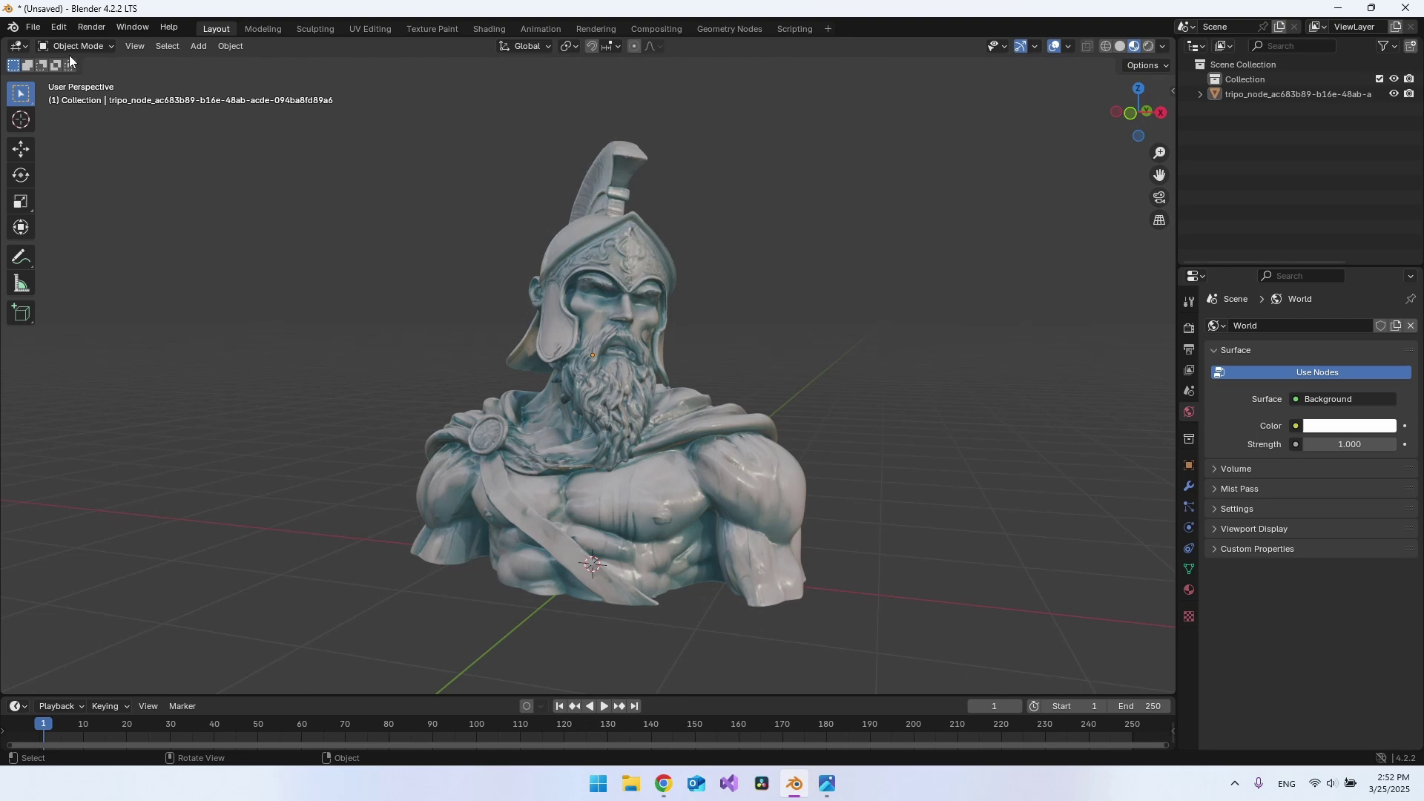
click(30, 28)
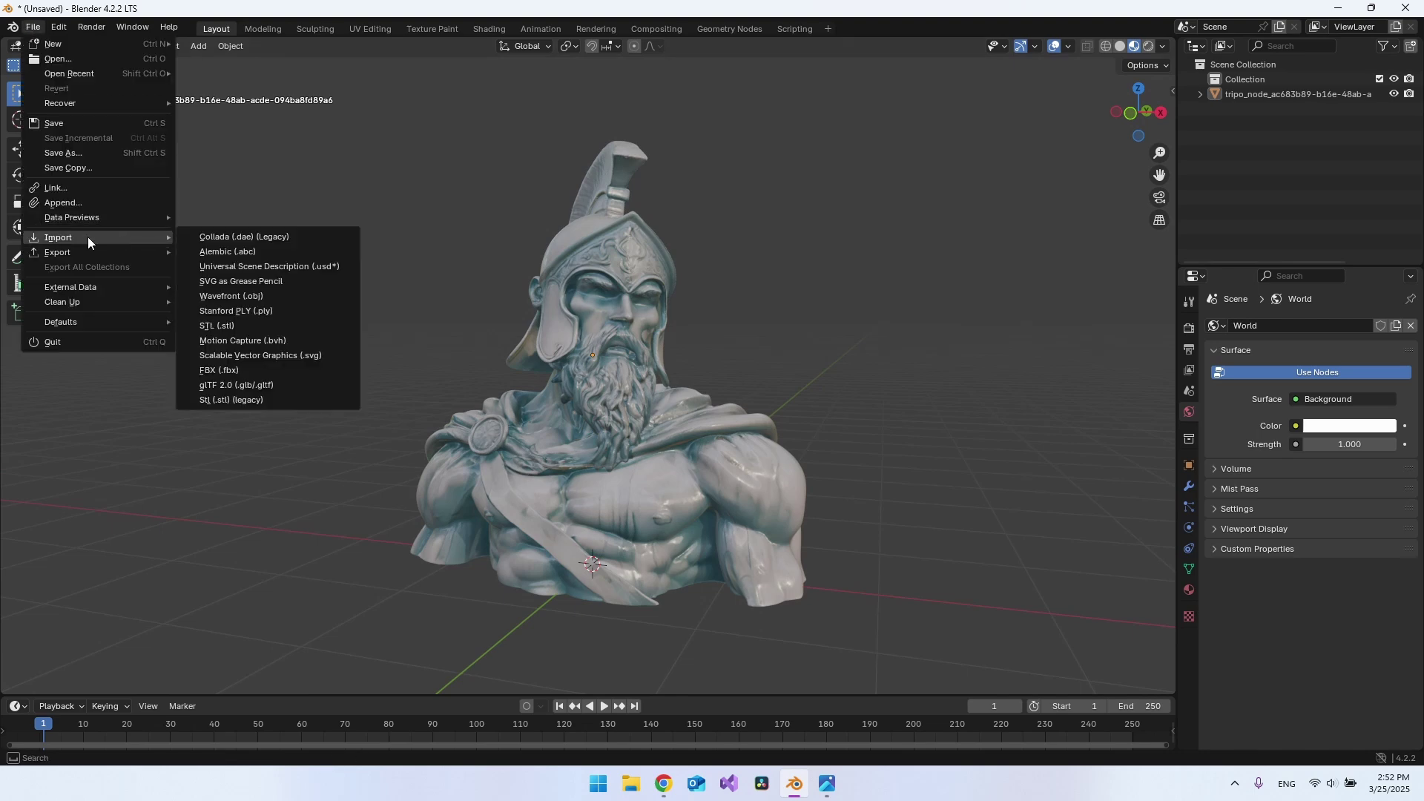
click(239, 385)
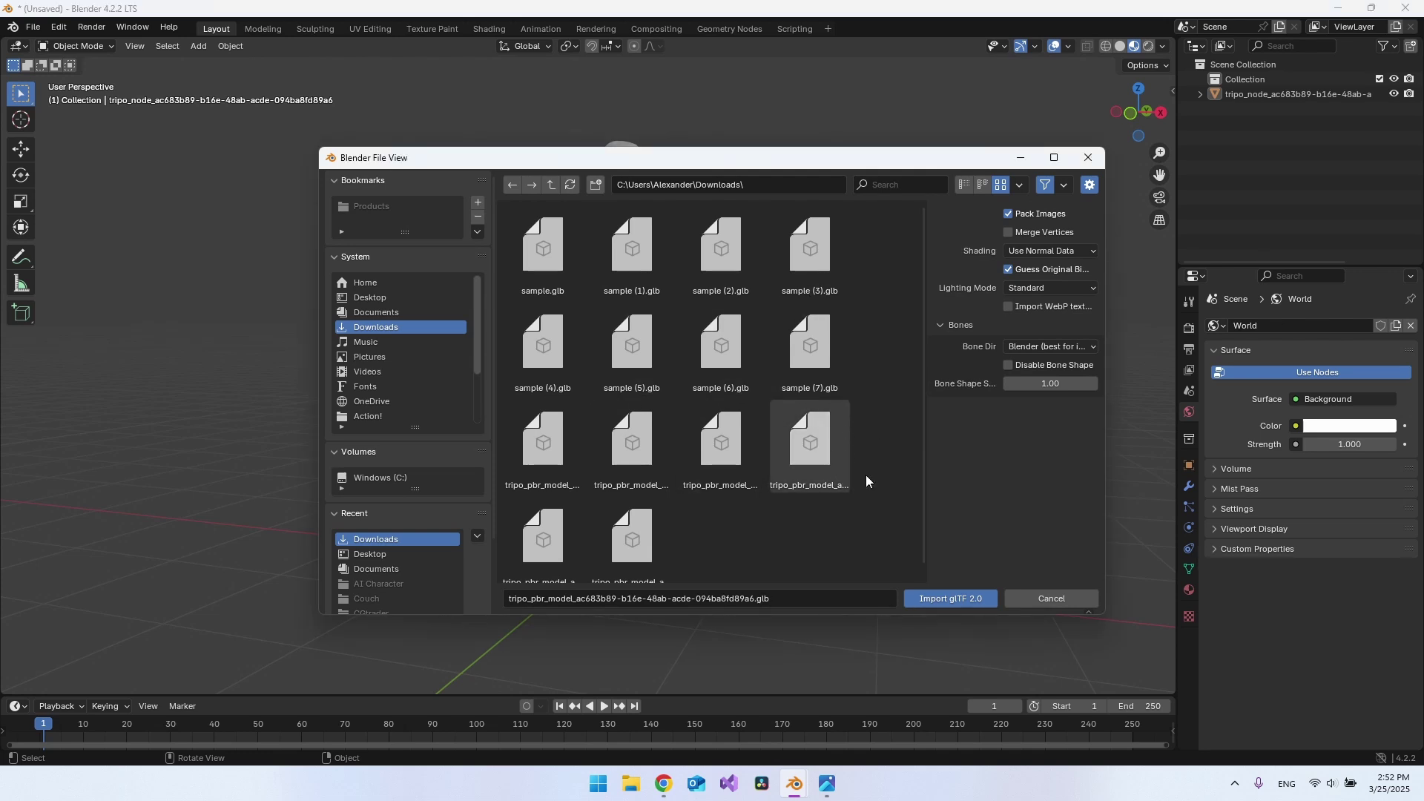
click(950, 598)
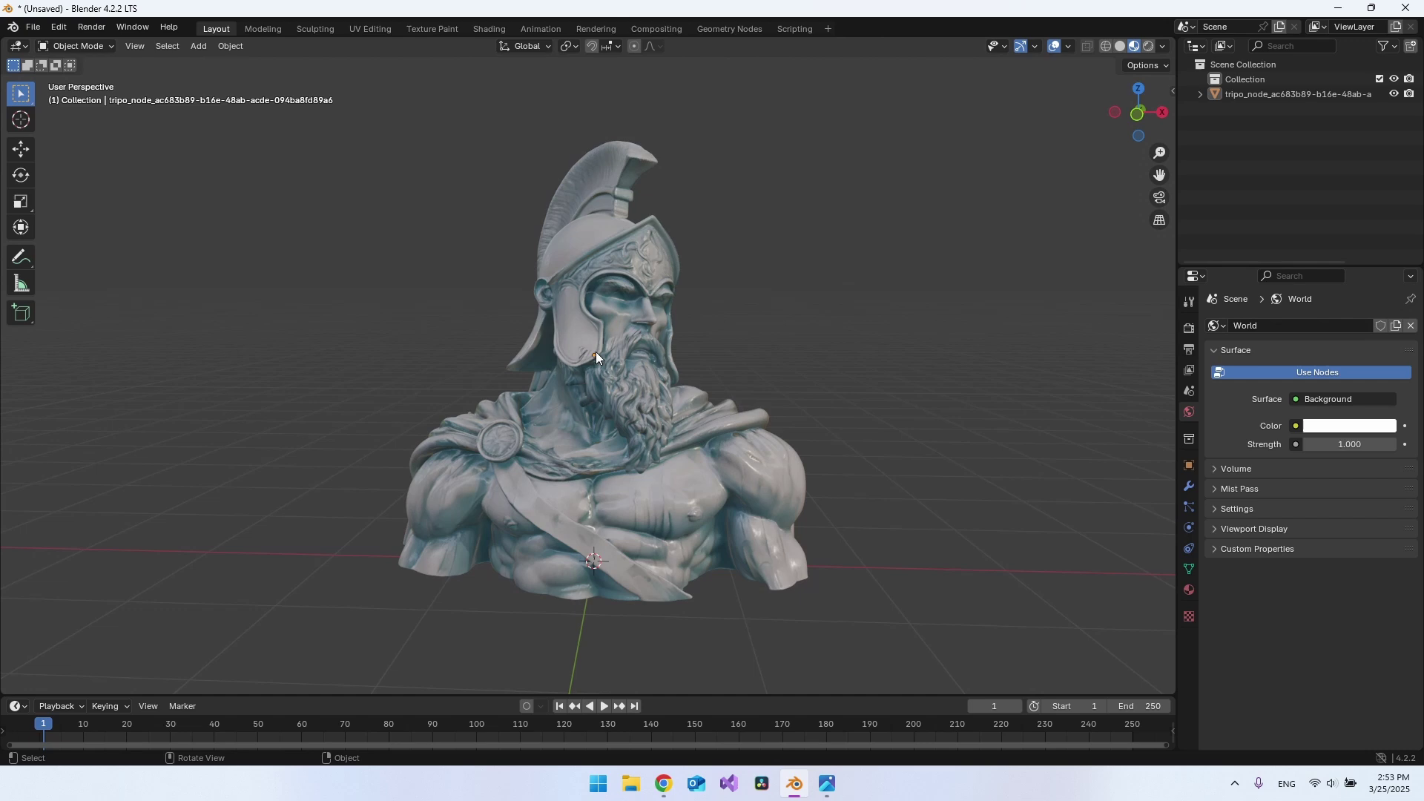
Step: Compare the bust in Solid and Material Preview shading, then select it
click(1121, 46)
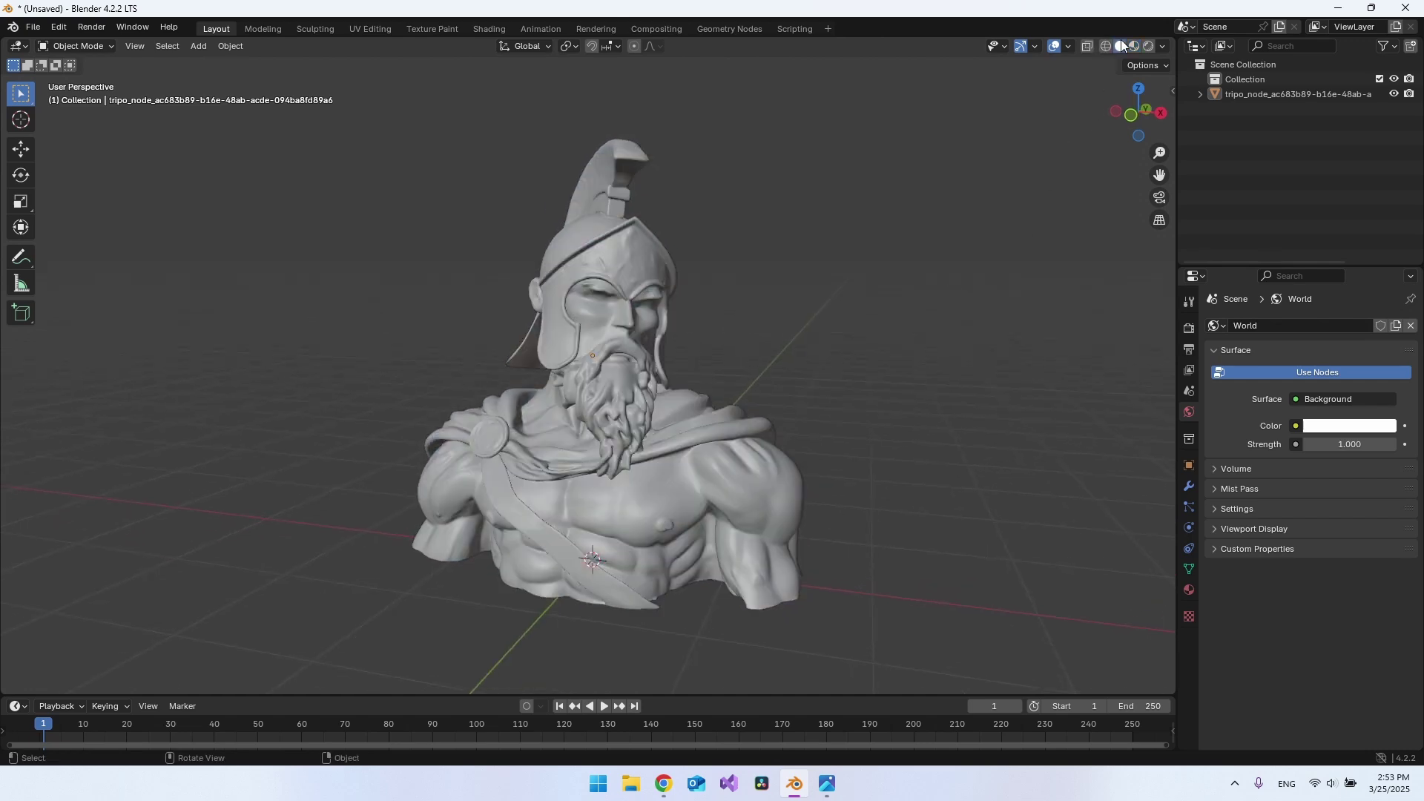
mouse_move(667, 341)
middle_down()
mouse_move(714, 367)
mouse_move(697, 382)
mouse_move(766, 385)
mouse_move(730, 382)
middle_up()
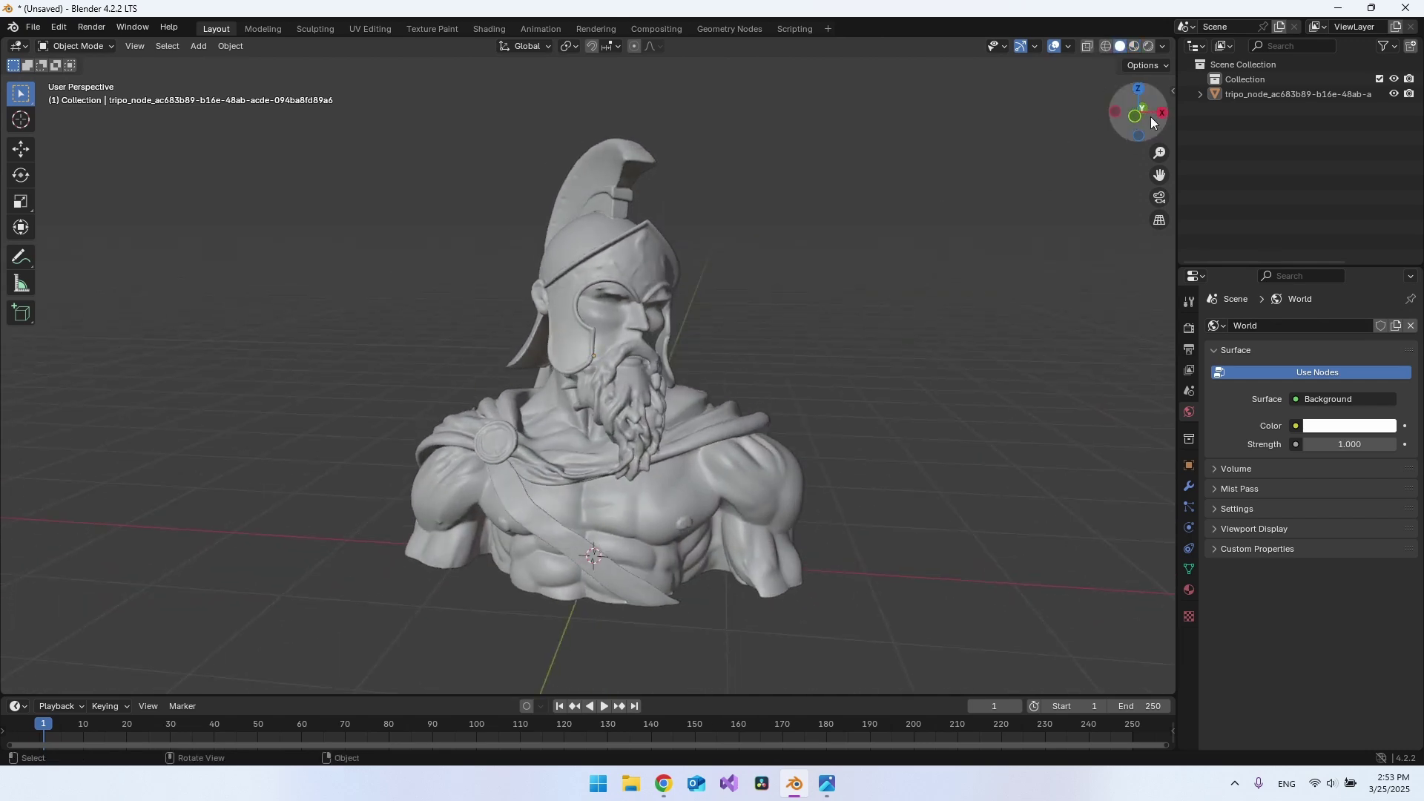
click(1133, 47)
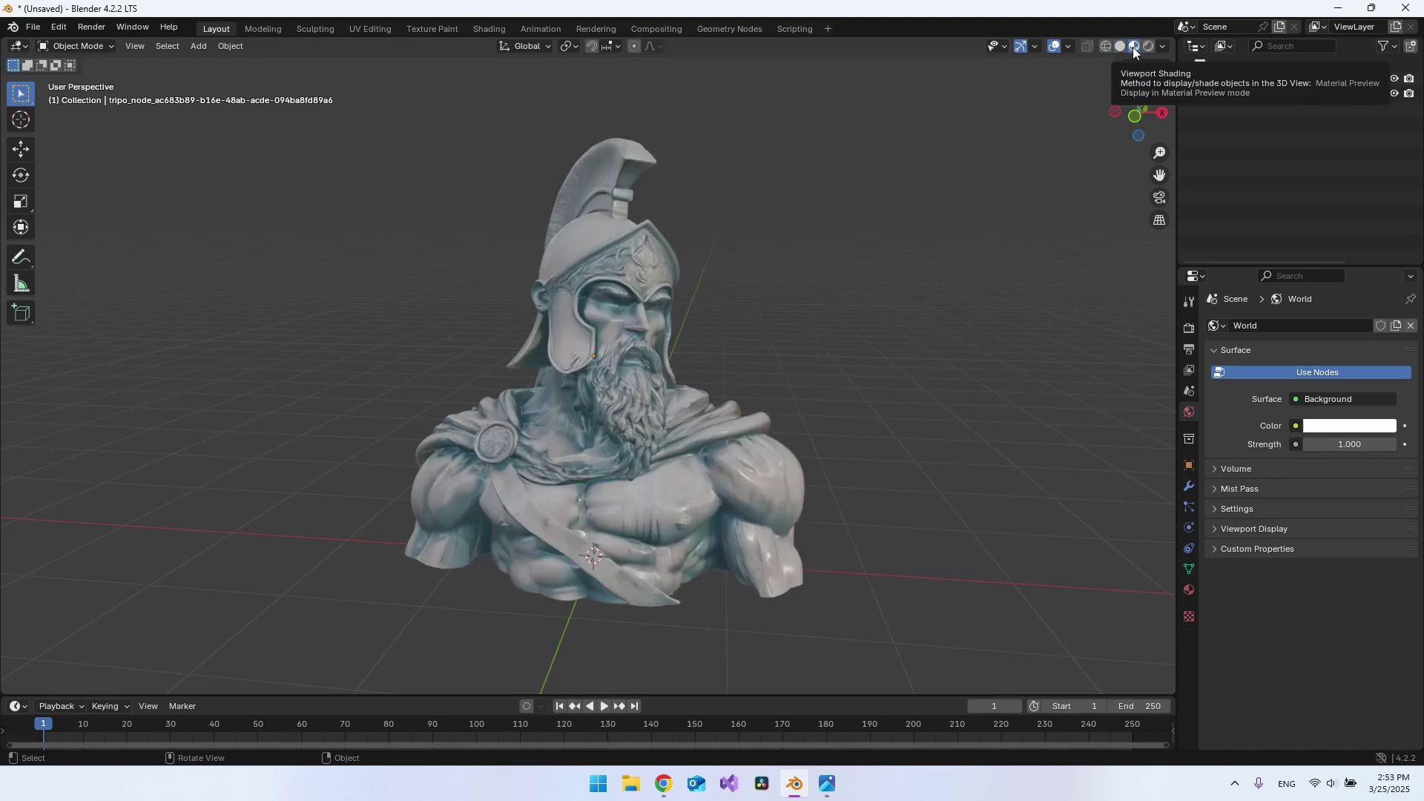
middle_drag(757, 375, 639, 424)
click(638, 429)
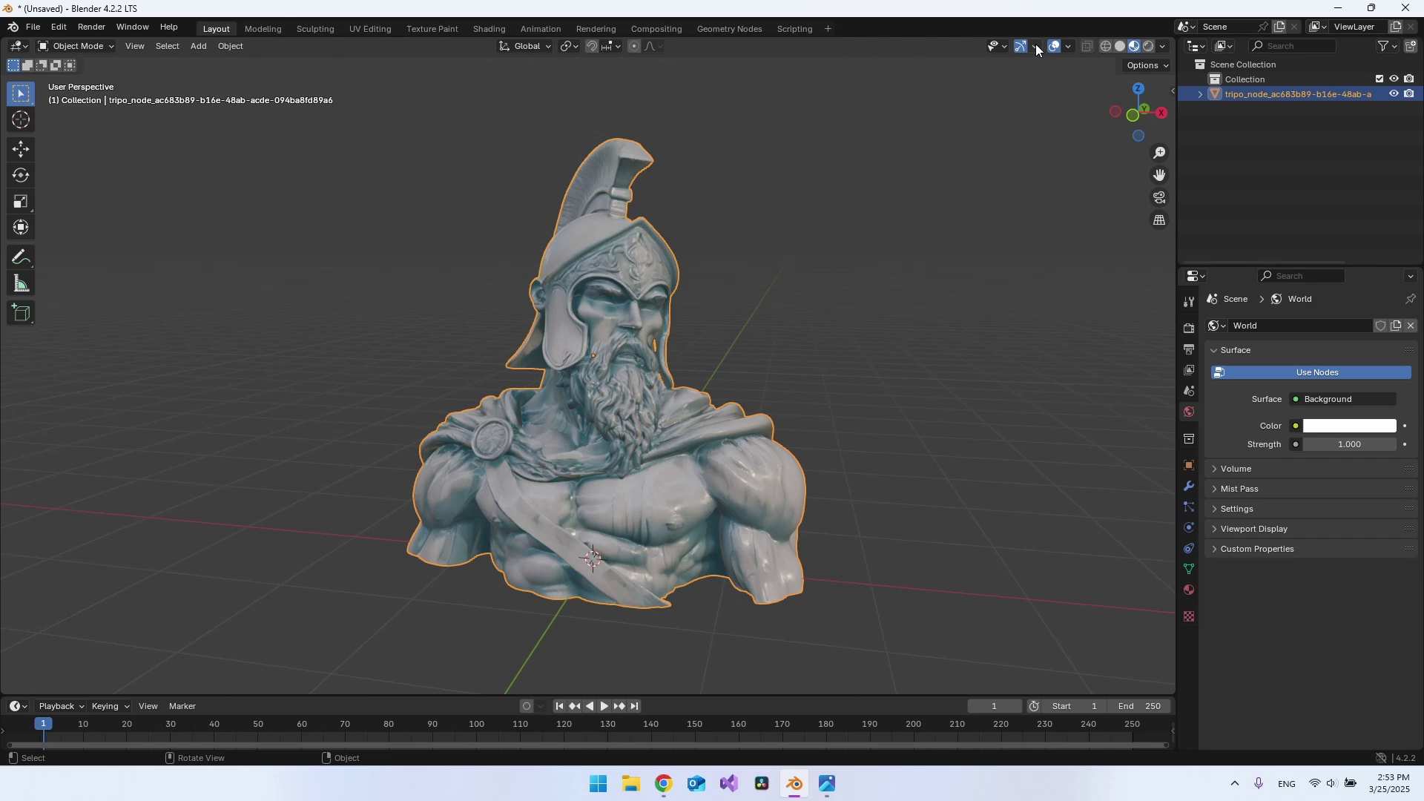
Step: Enable the Statistics overlay showing 263,461 vertices and 499,968 faces, then zoom in on the bust
click(1067, 48)
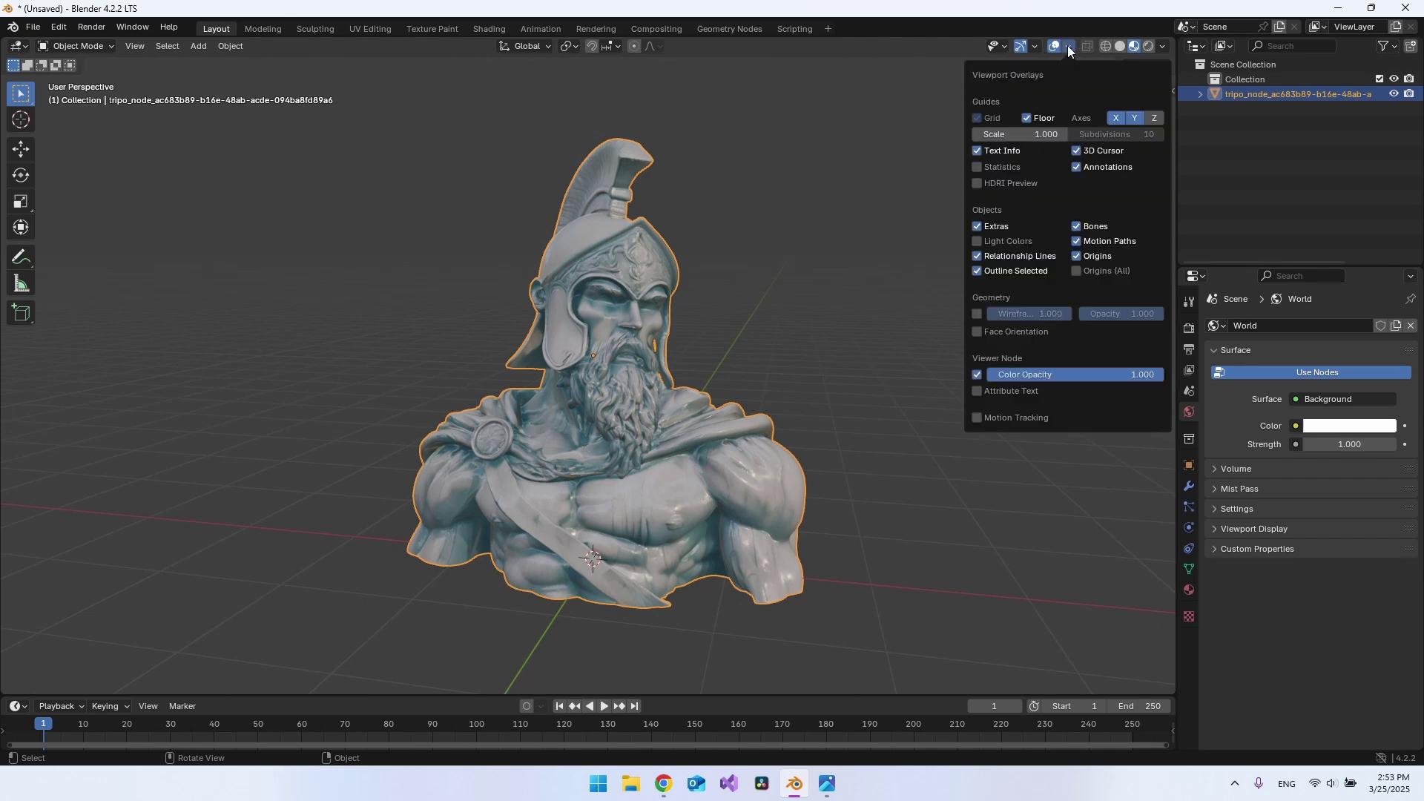
click(985, 166)
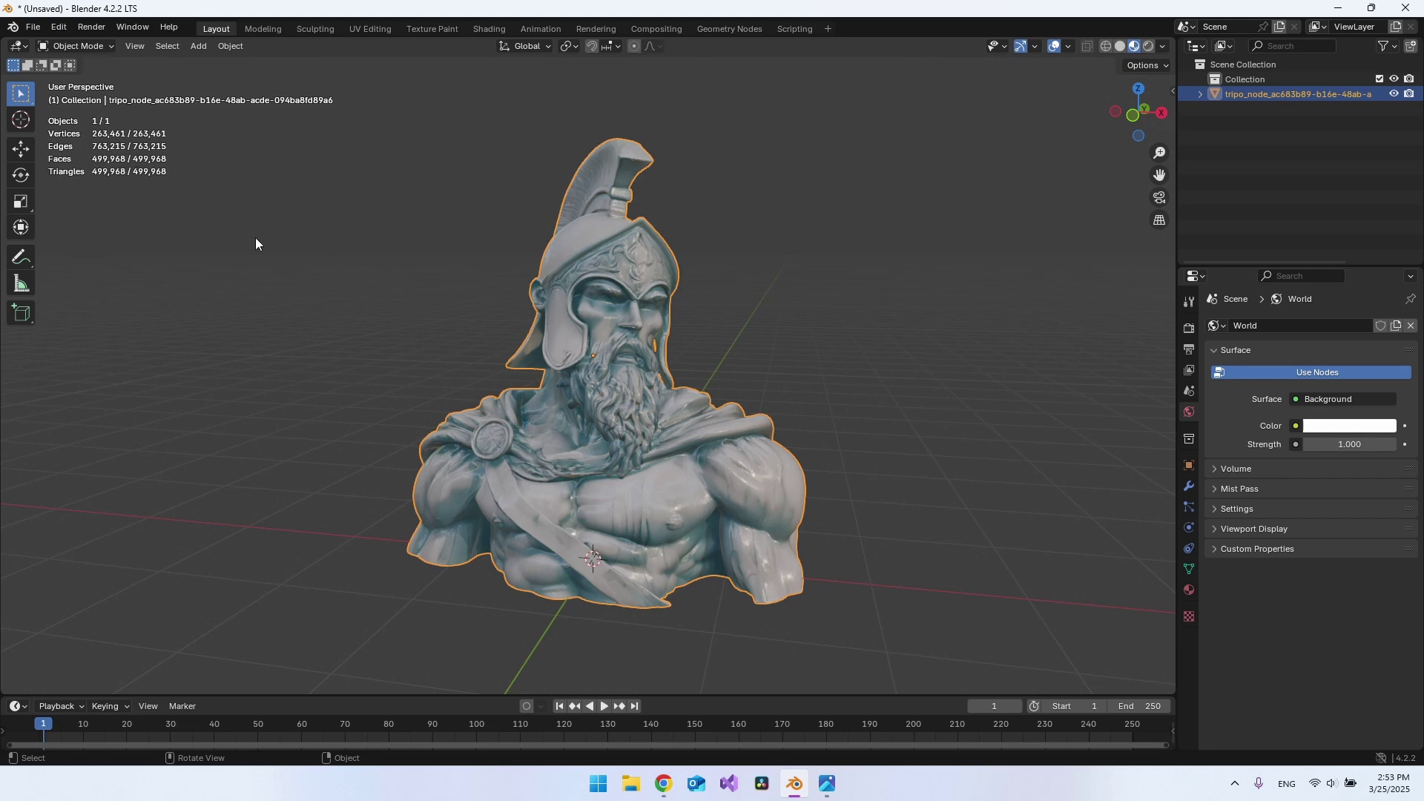
click(416, 256)
click(631, 342)
middle_drag(620, 367, 644, 359)
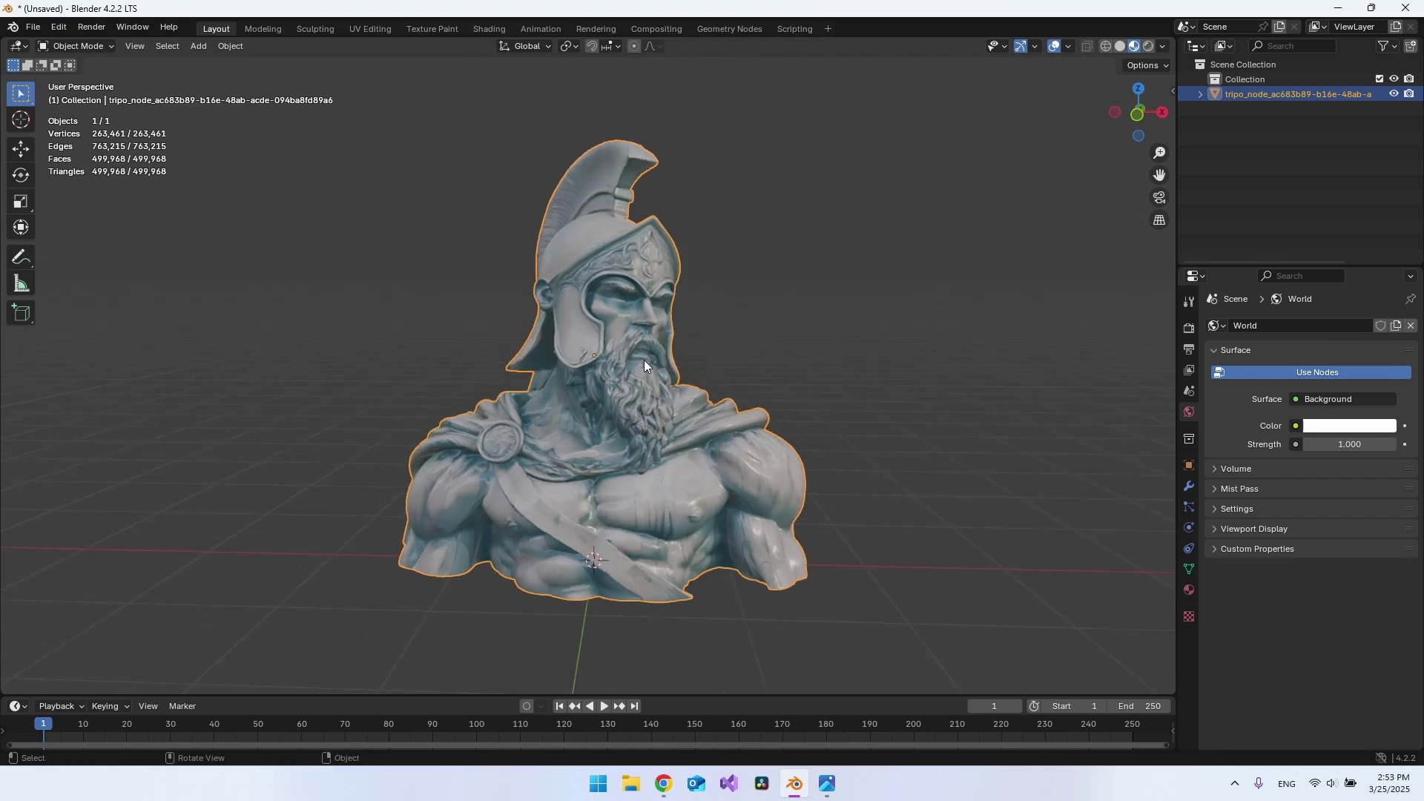
scroll(638, 349, up, 2)
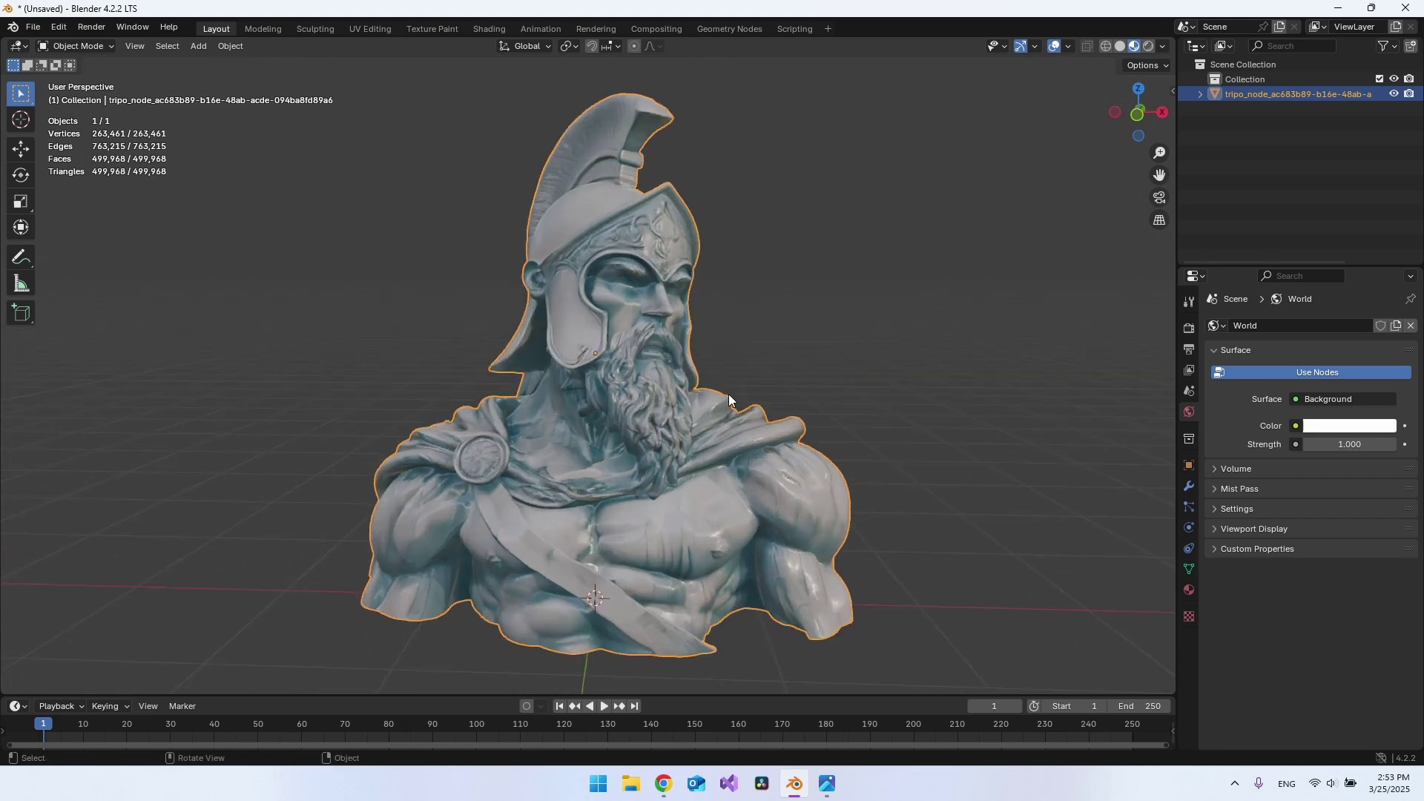
Step: Add a Decimate modifier from the Modifier properties, left in Collapse mode at ratio 1.0
click(1188, 486)
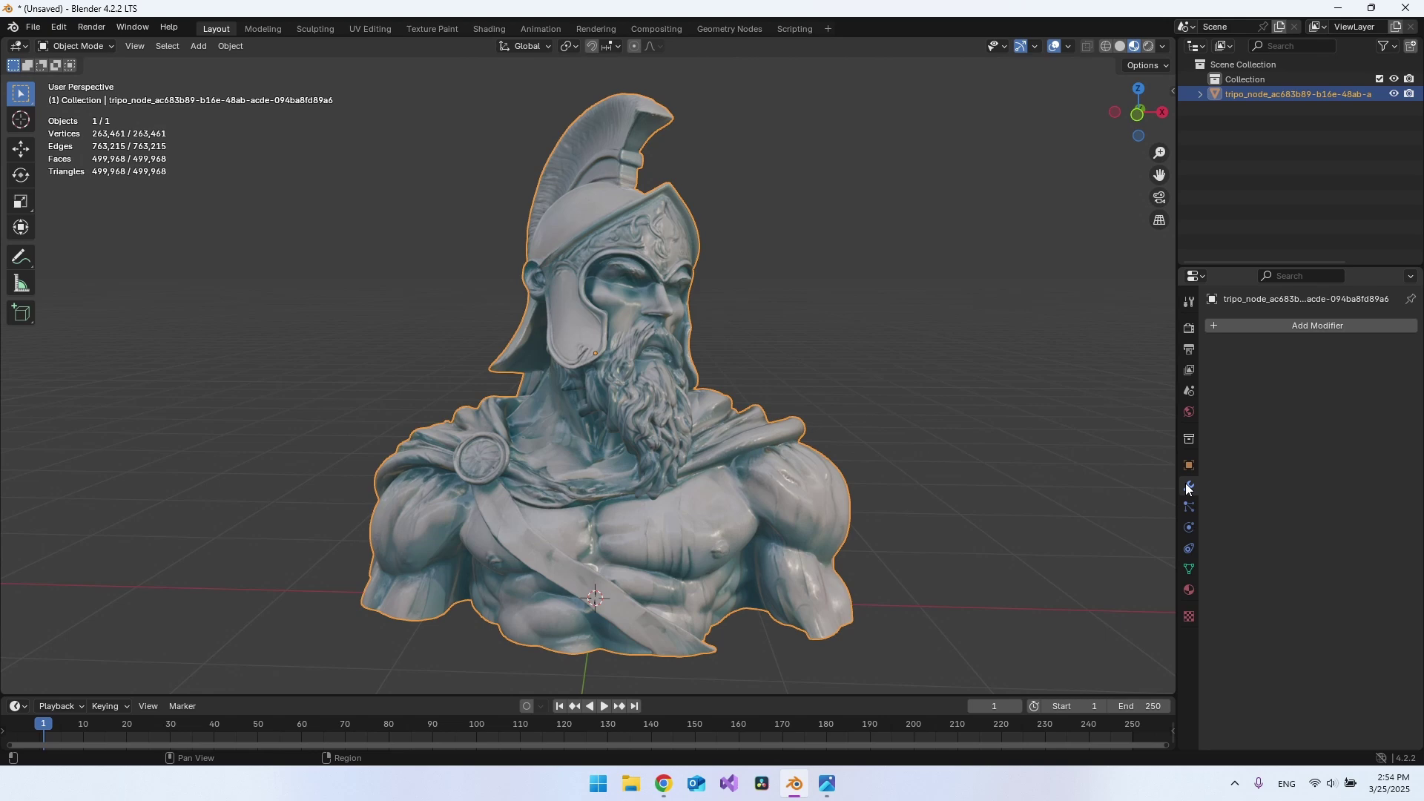
click(1315, 327)
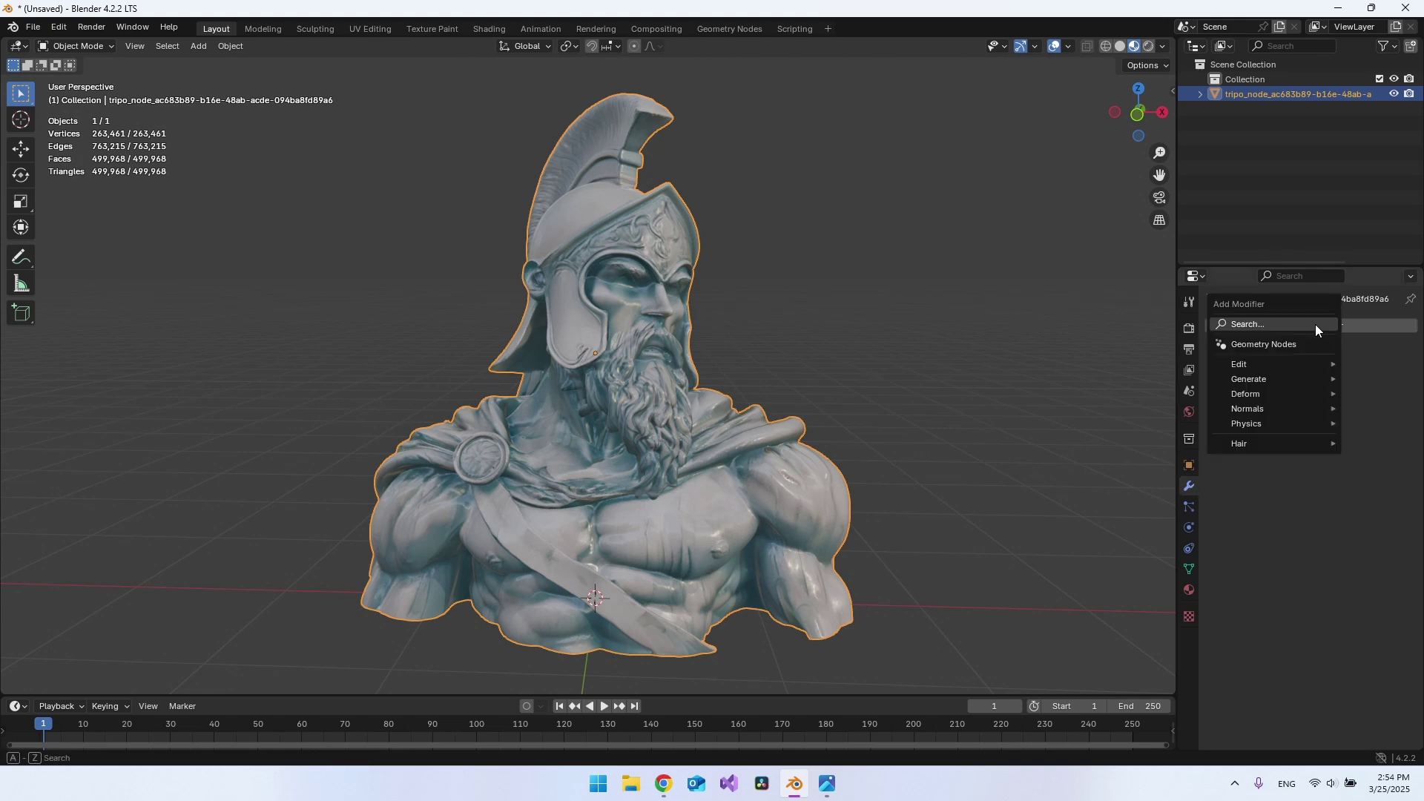
click(1313, 324)
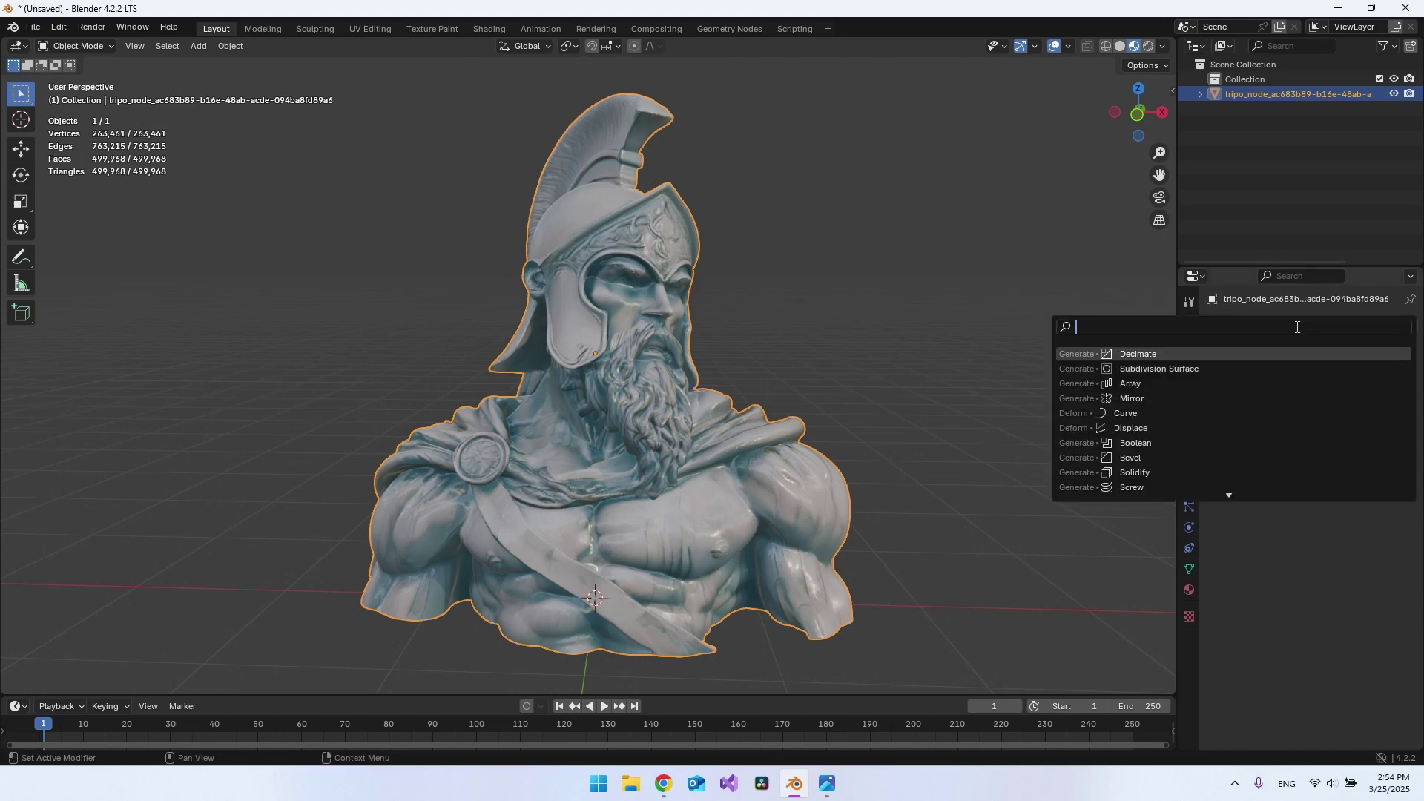
click(1133, 354)
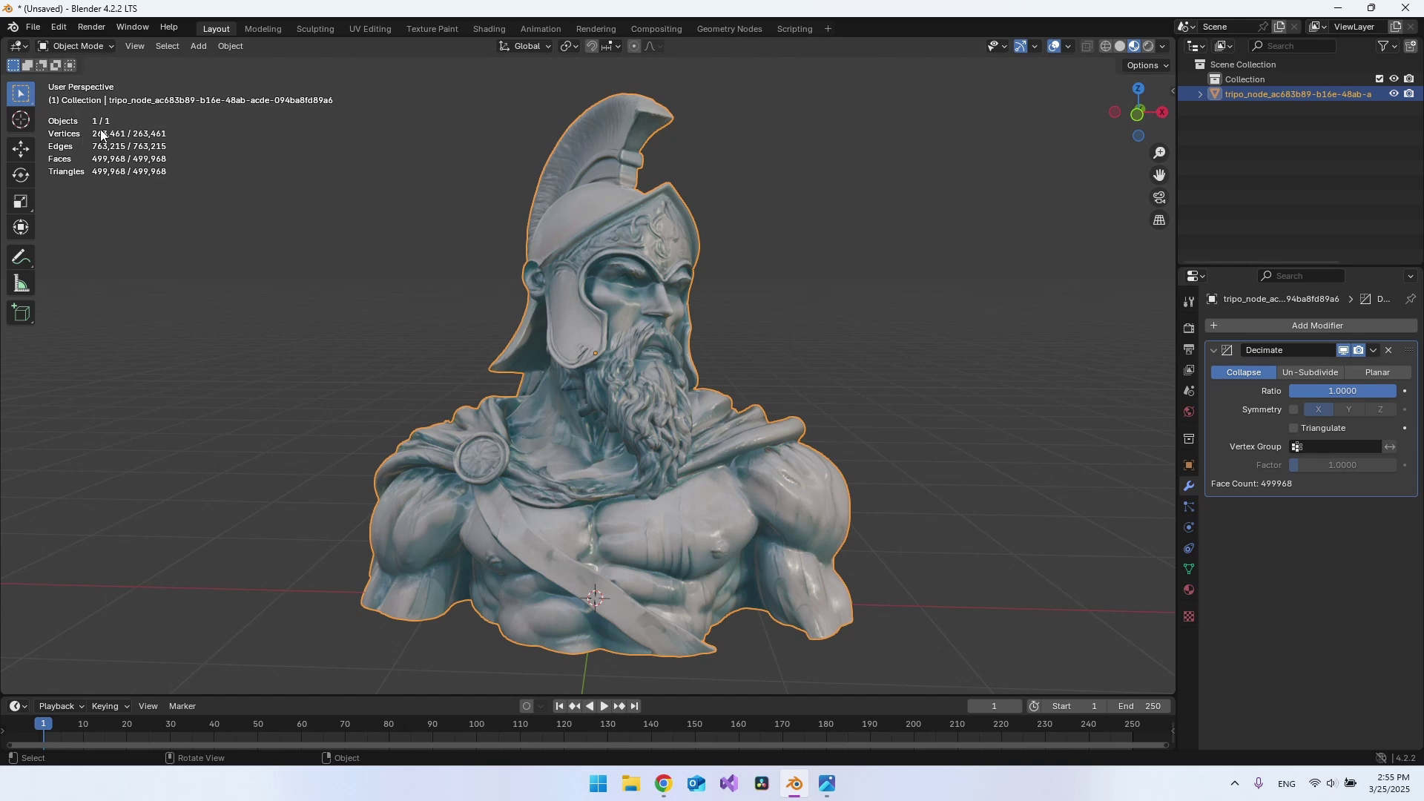
Step: Try a Decimate ratio of 0.5 and orbit to check the halved bust
click(1341, 392)
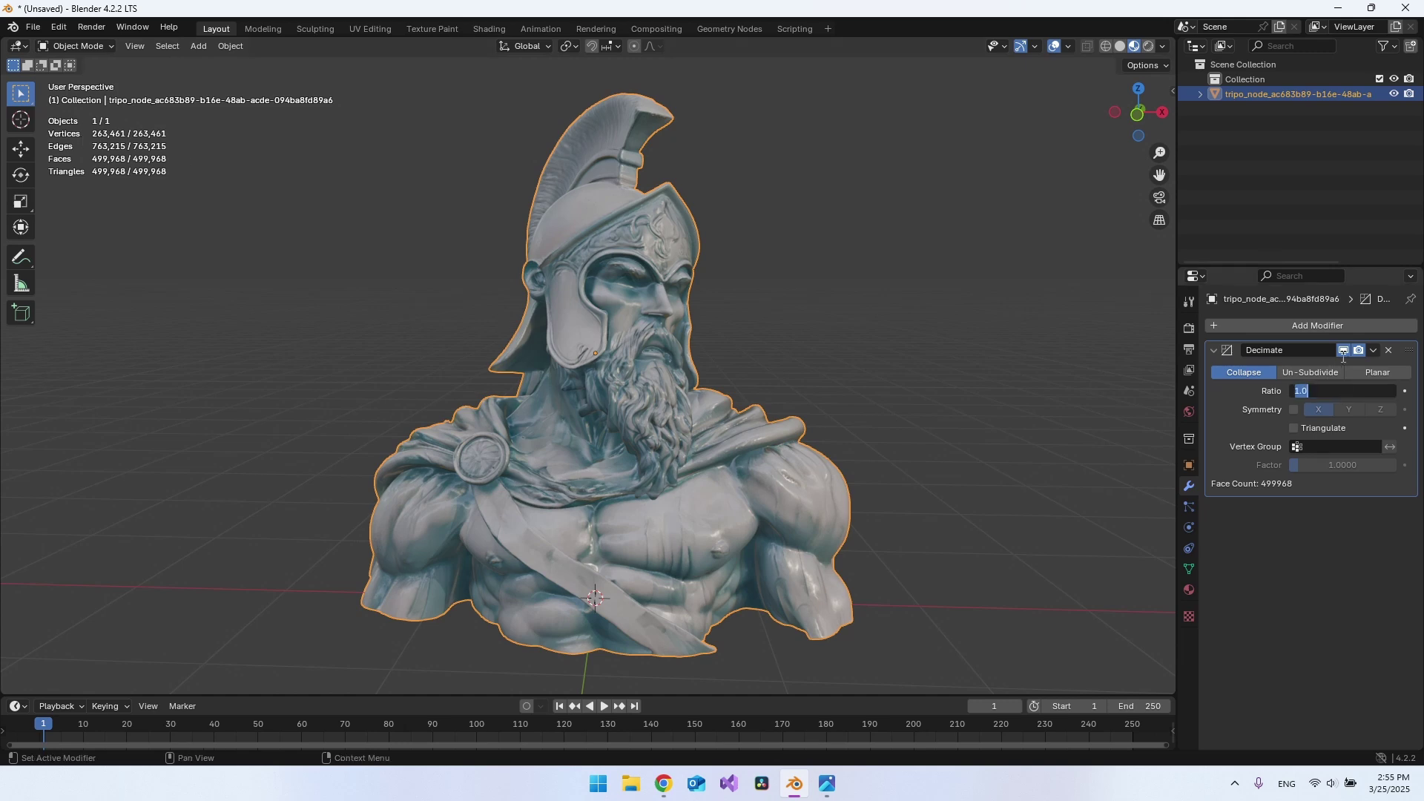
text(0.5)
key(Return)
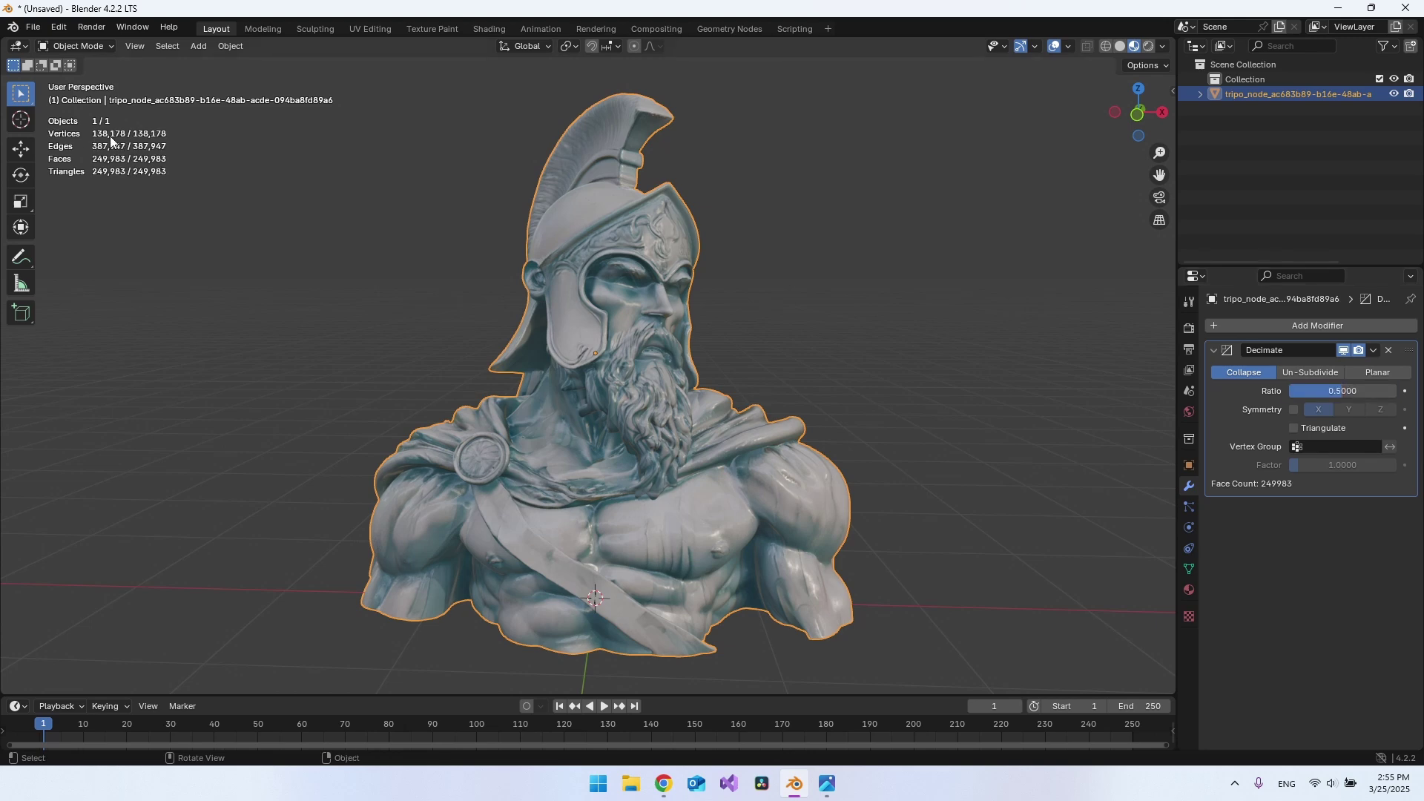
middle_drag(666, 399, 701, 399)
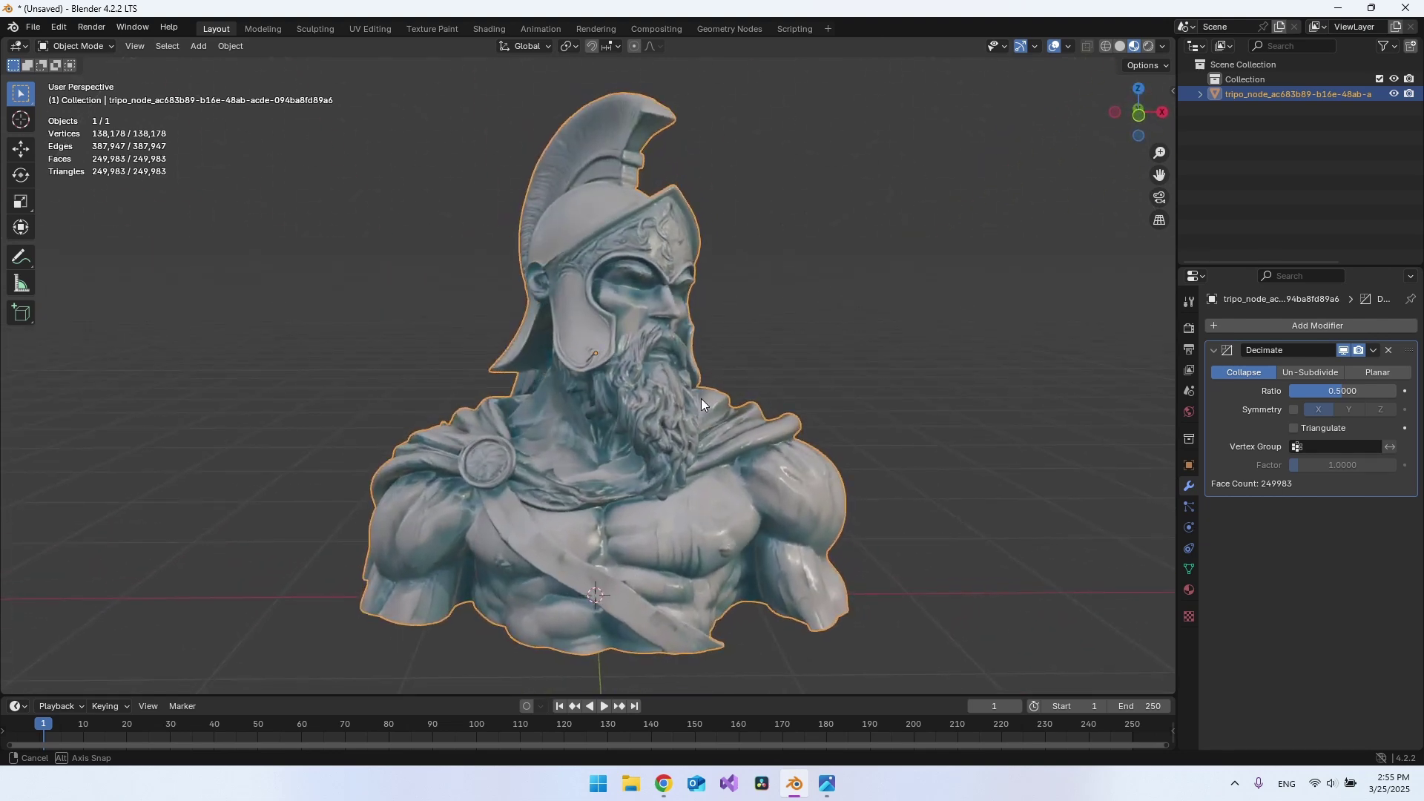
Step: Lower the Decimate ratio to 0.1, leaving 49,995 faces, and orbit around the result
double_click(1336, 389)
text(0)
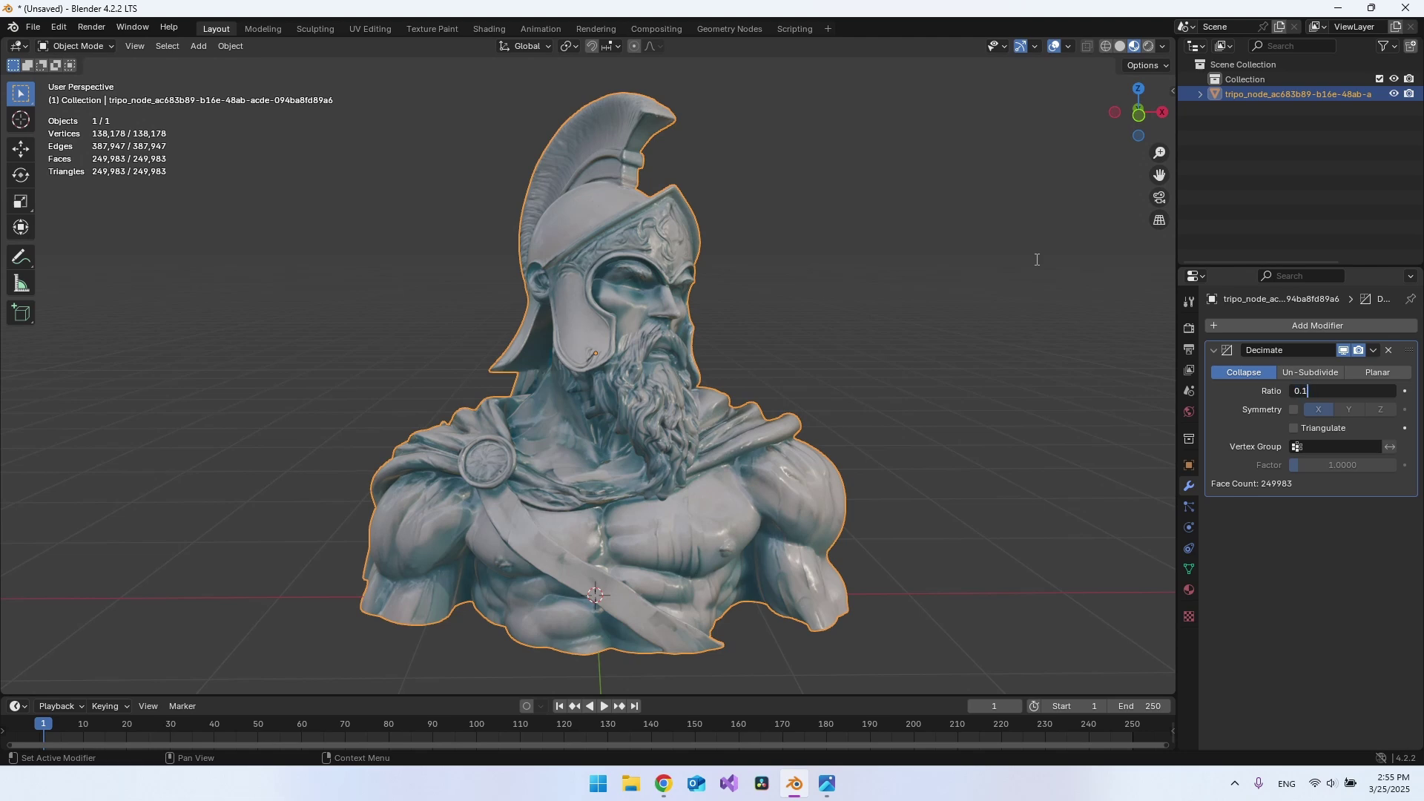
text(.1)
key(Return)
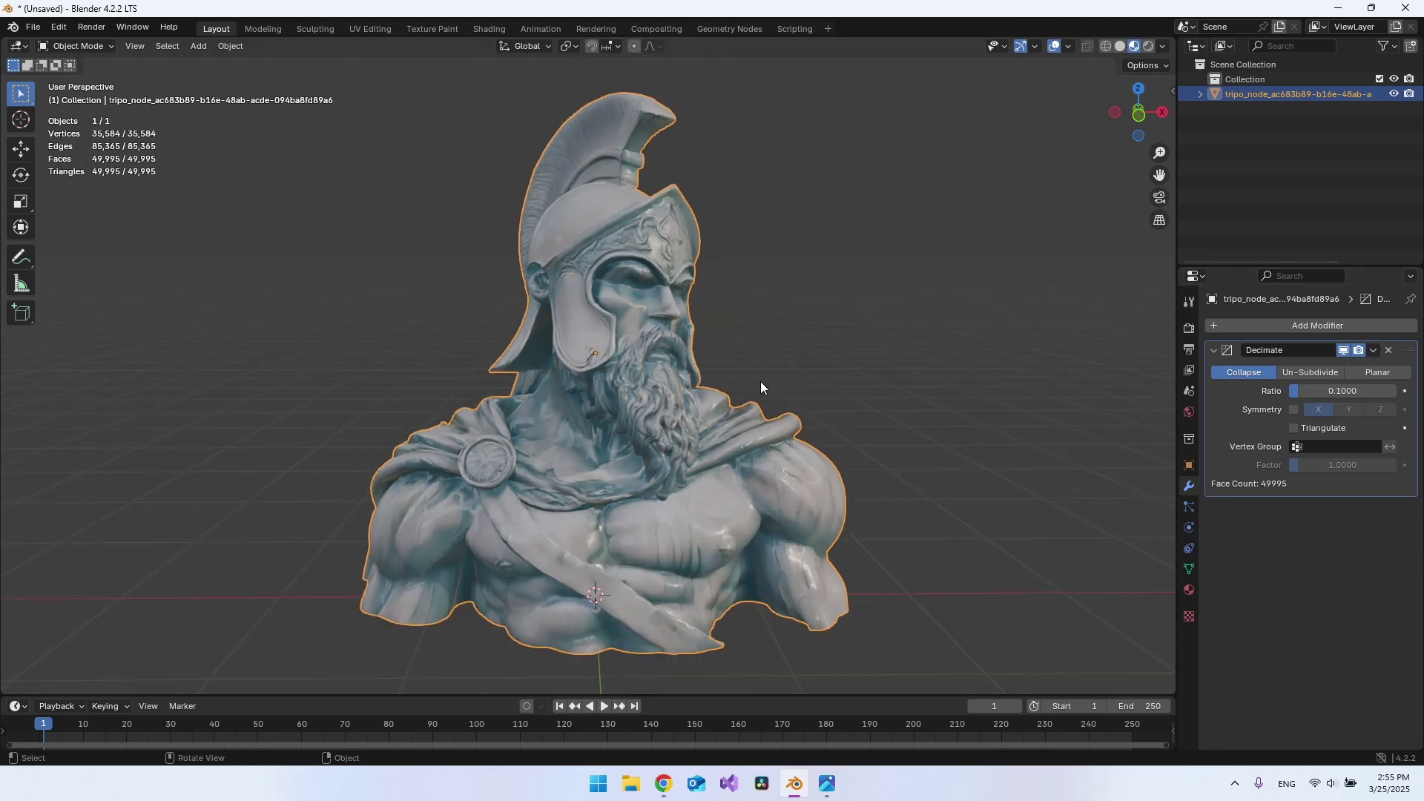
middle_drag(759, 381, 701, 375)
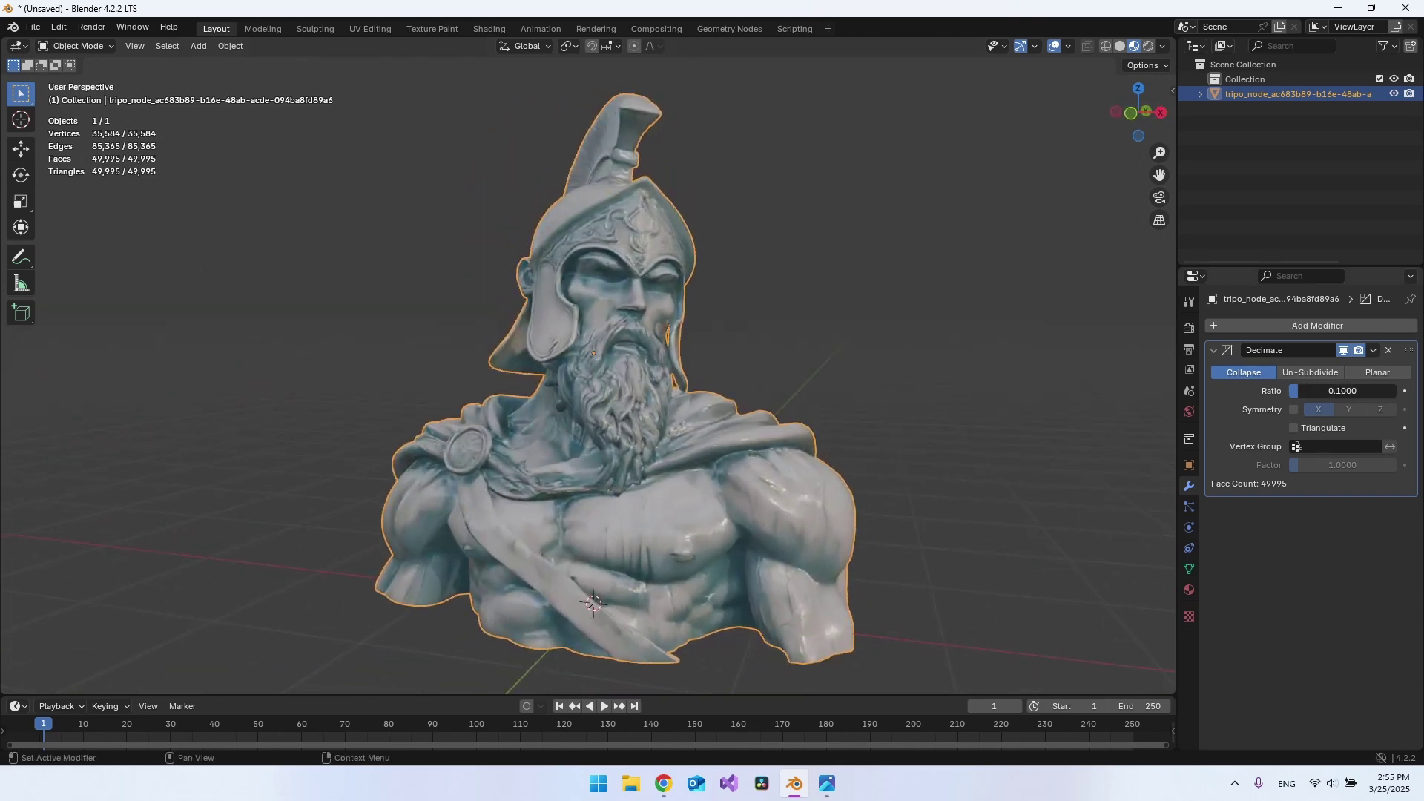
Step: Lower the Decimate ratio to 0.01, leaving 4,999 faces, and orbit to inspect the coarser bust
double_click(1342, 391)
text(0.01)
click(796, 376)
middle_drag(742, 371, 797, 376)
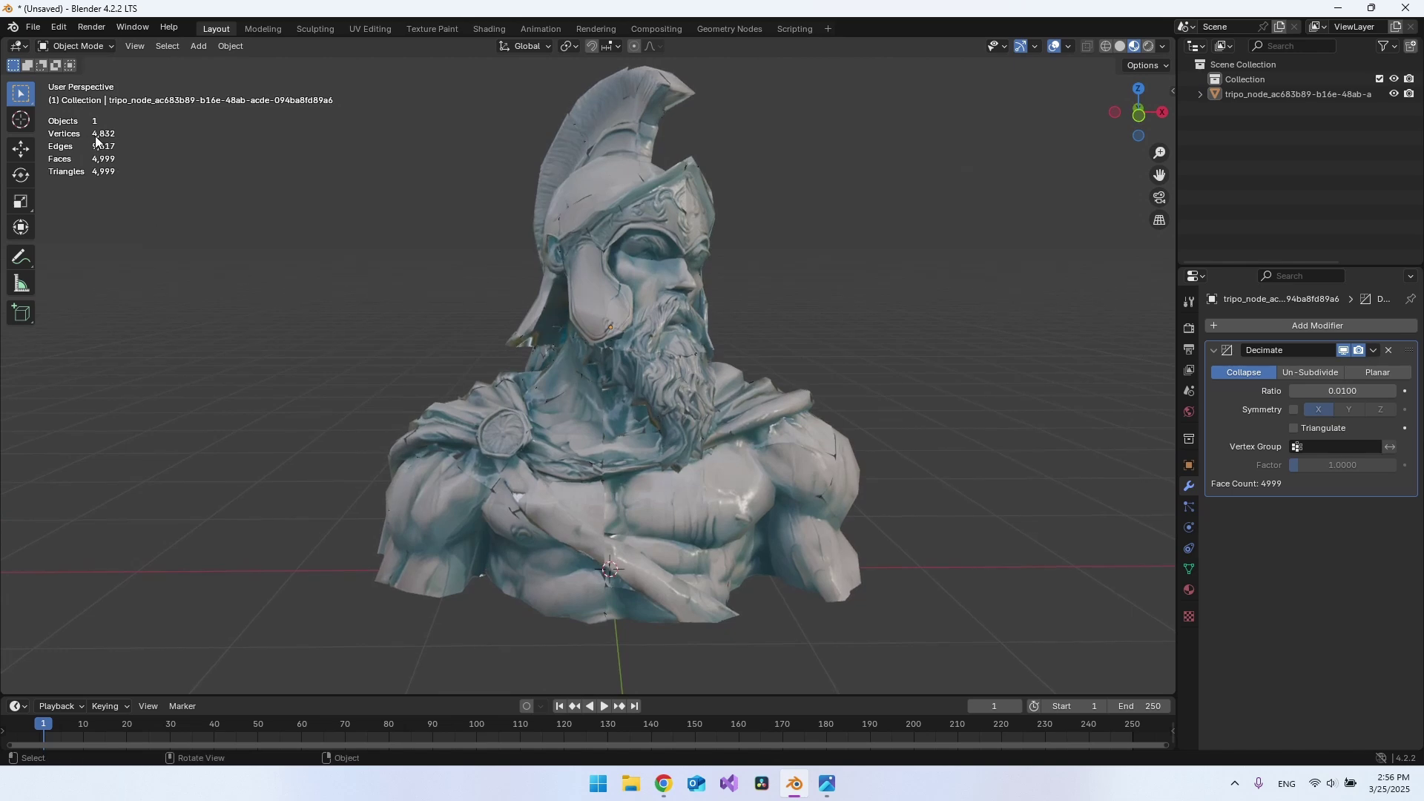
middle_drag(851, 325, 852, 345)
scroll(701, 283, up, 5)
middle_drag(701, 283, 664, 279)
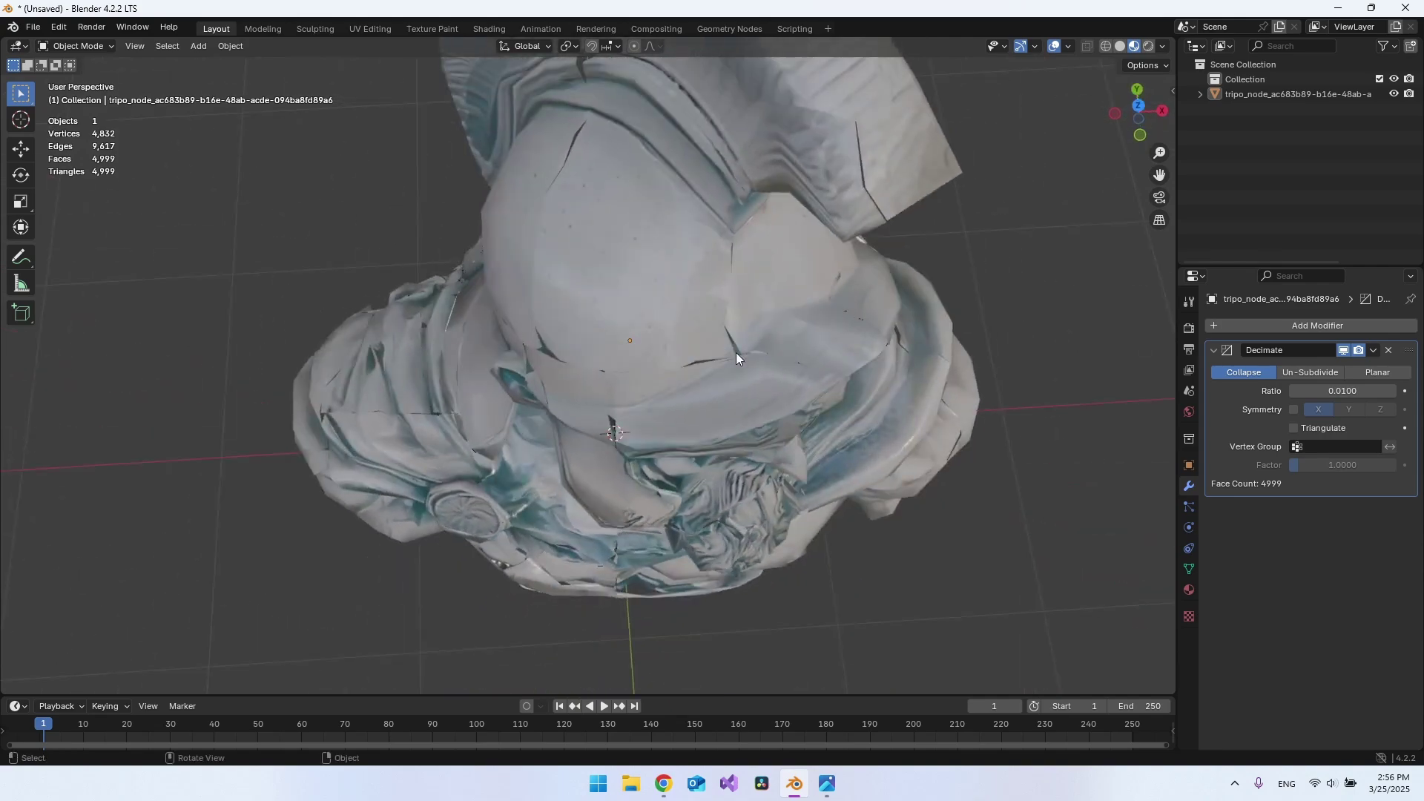
middle_drag(735, 359, 790, 336)
scroll(655, 188, up, 4)
middle_drag(634, 198, 646, 307)
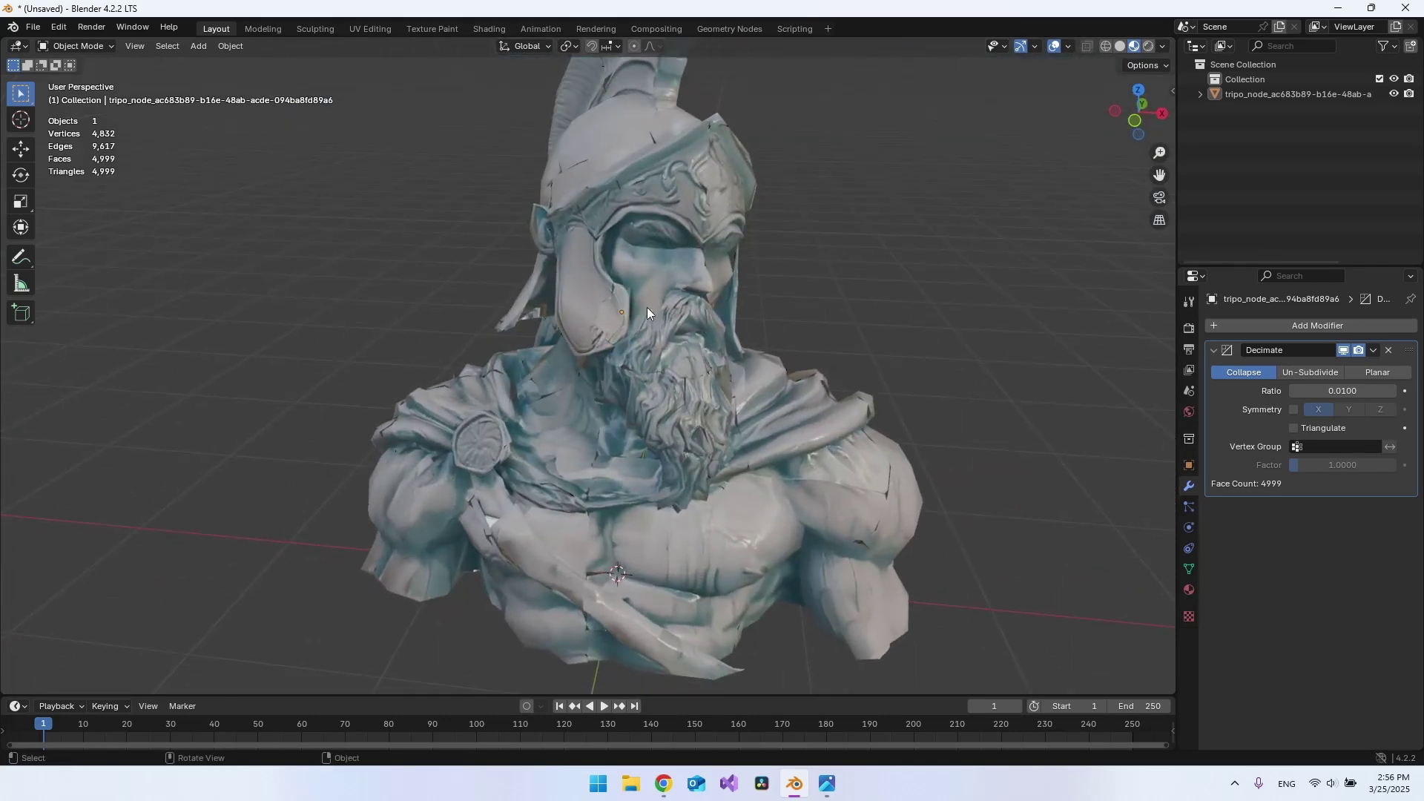
Step: Delete the Decimate modifier, then merge all the bust's vertices by distance, leaving 249,895 vertices
click(1389, 351)
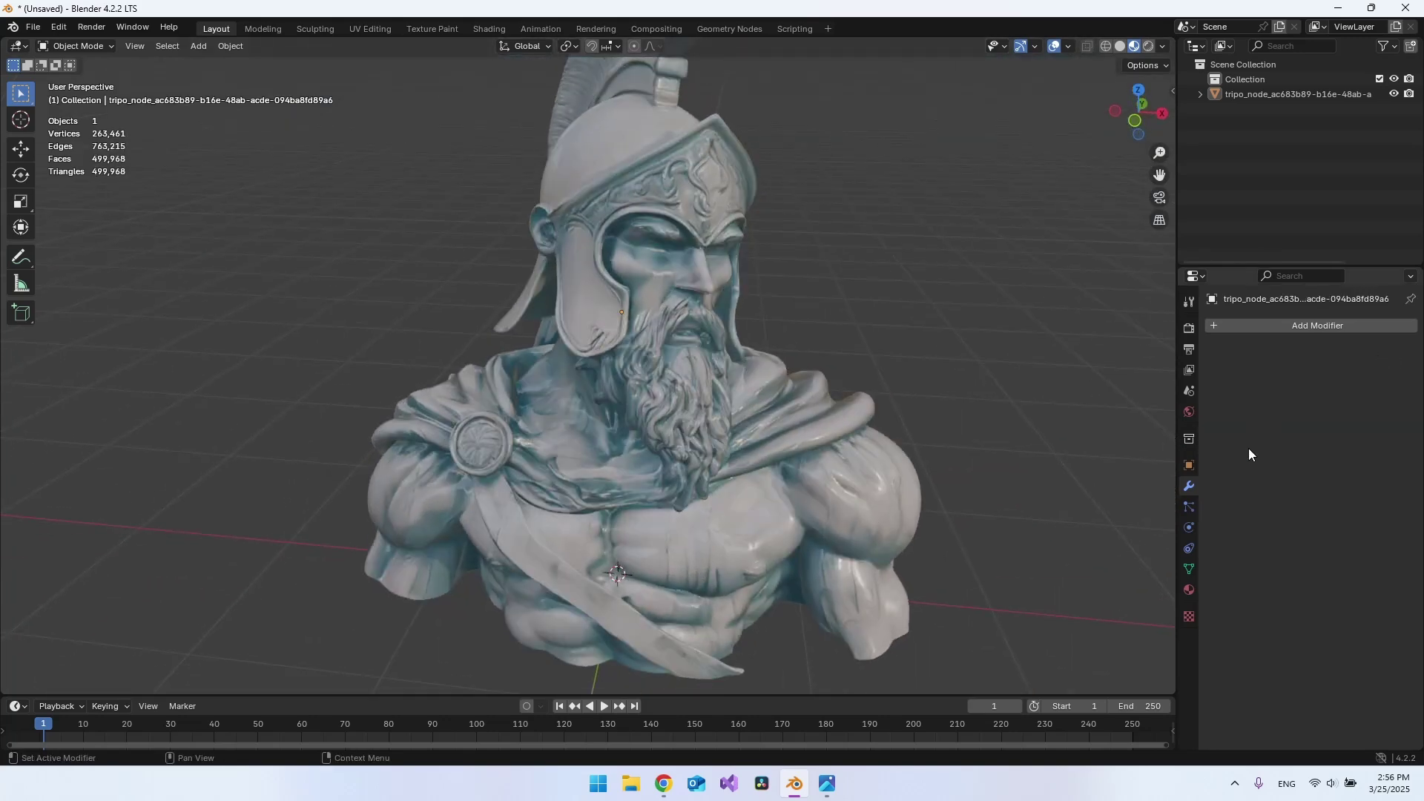
click(675, 415)
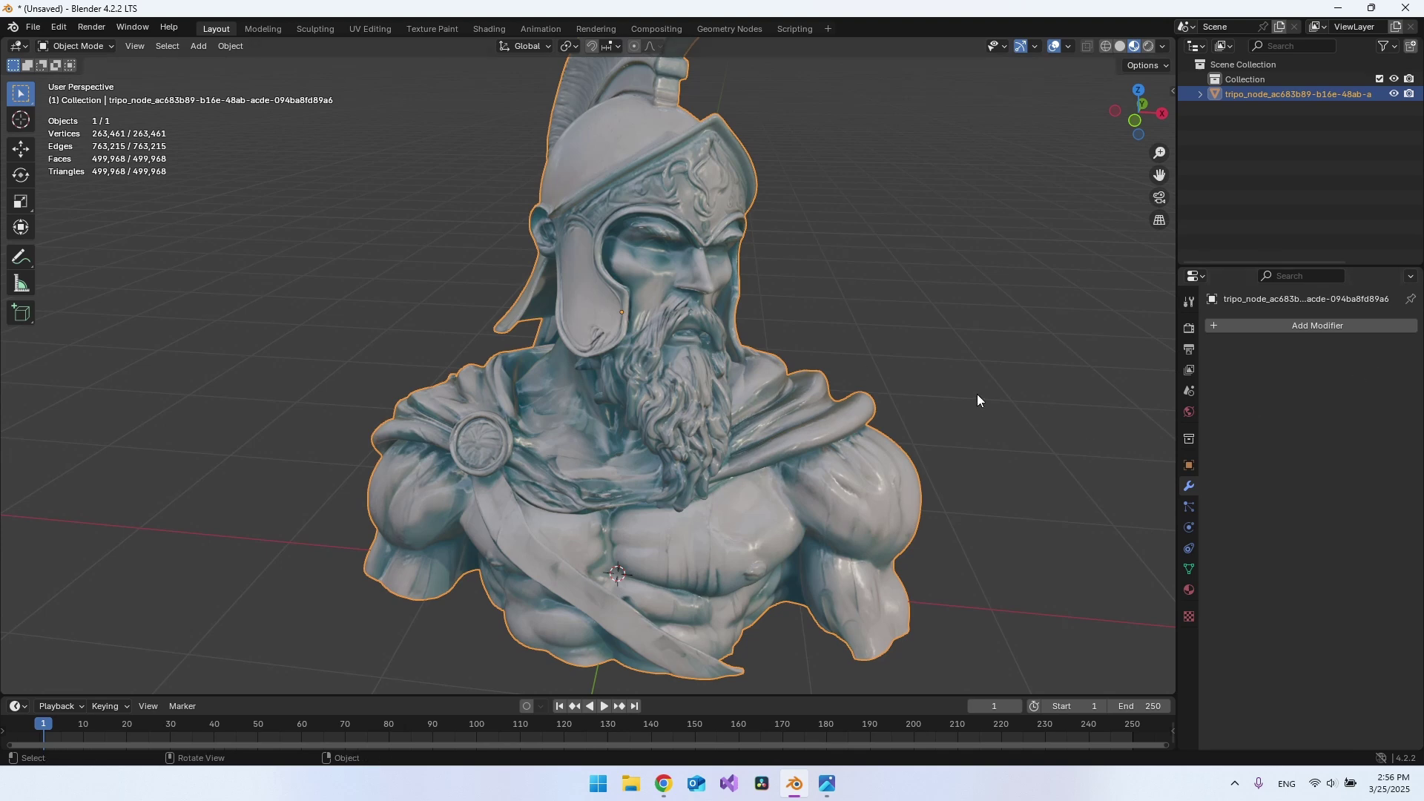
key(Tab)
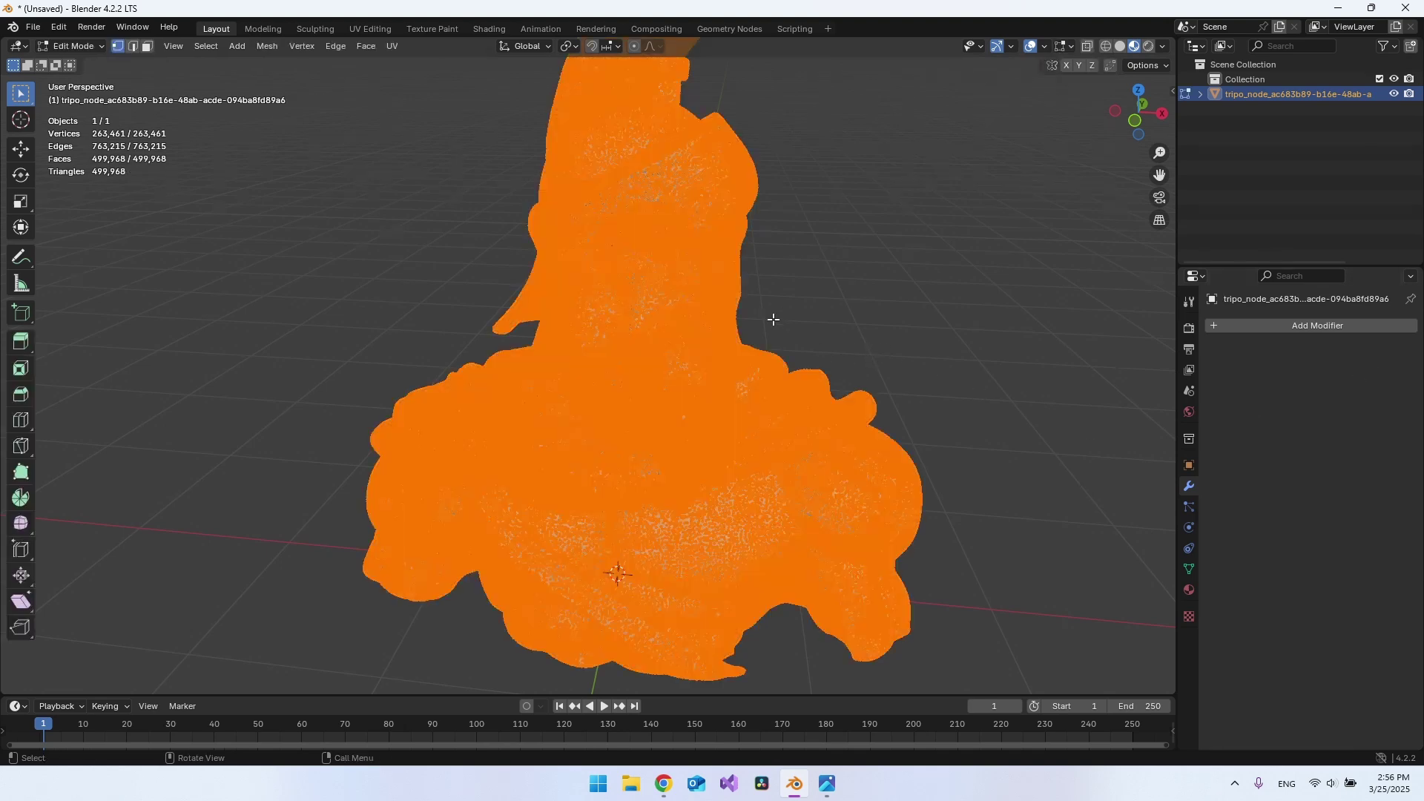
key(m)
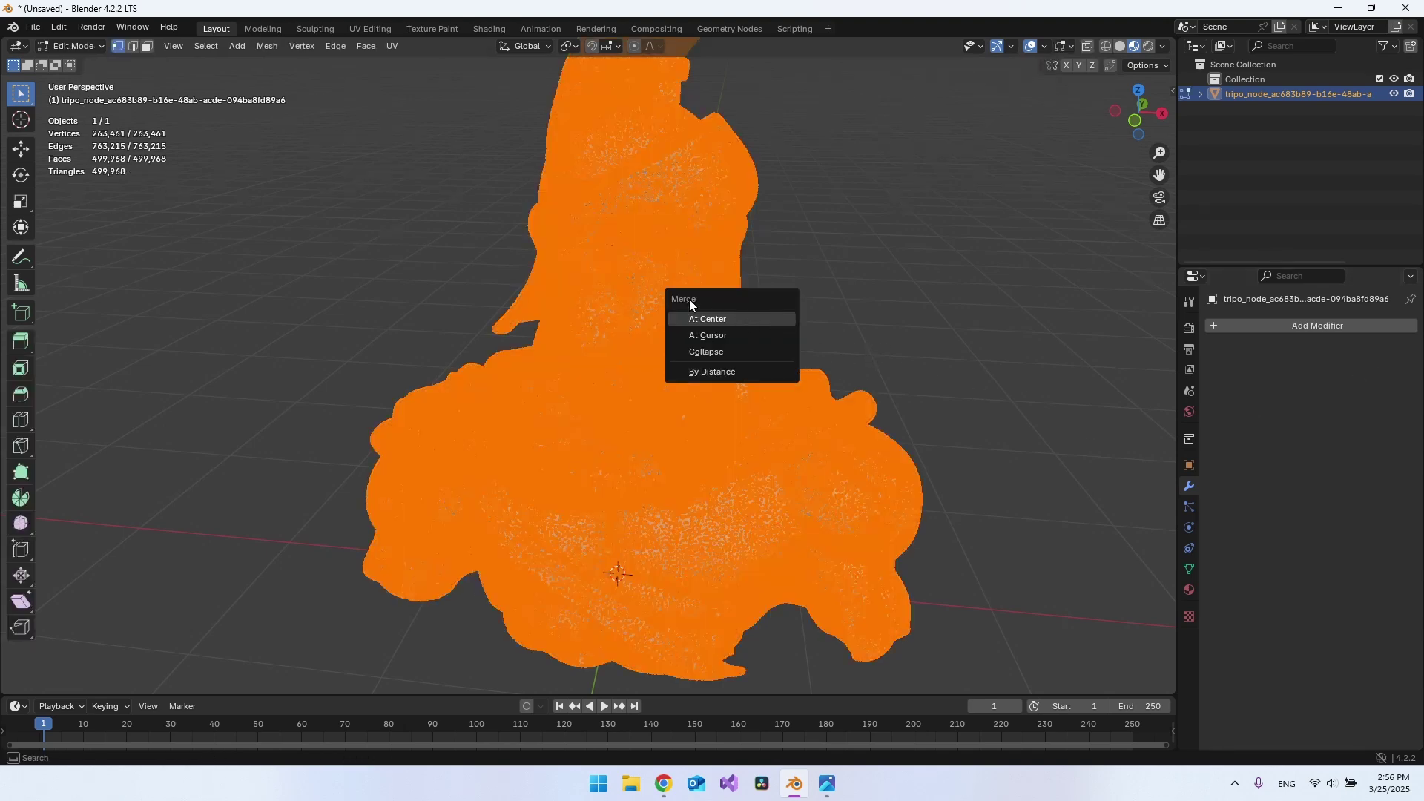
click(732, 371)
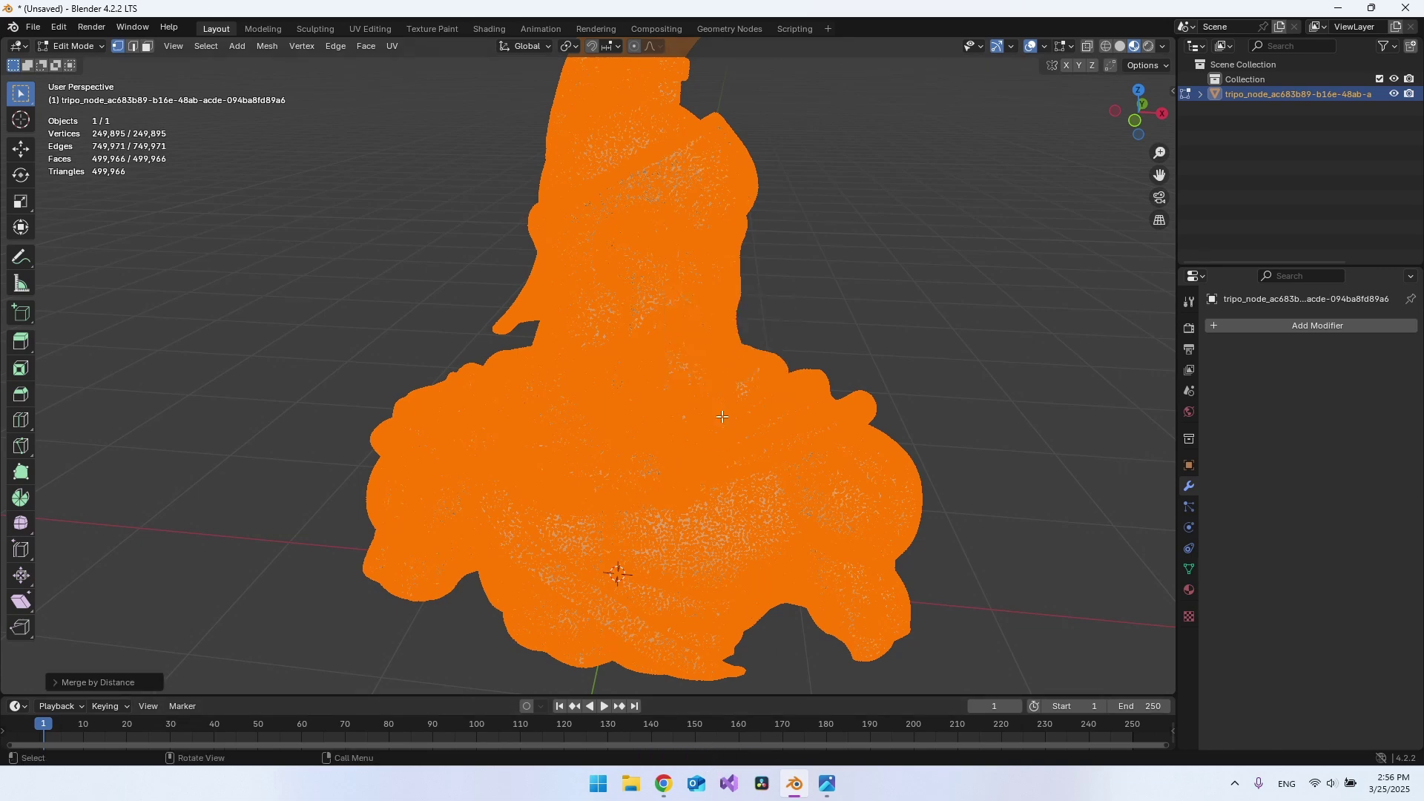
key(Tab)
middle_drag(673, 372, 700, 372)
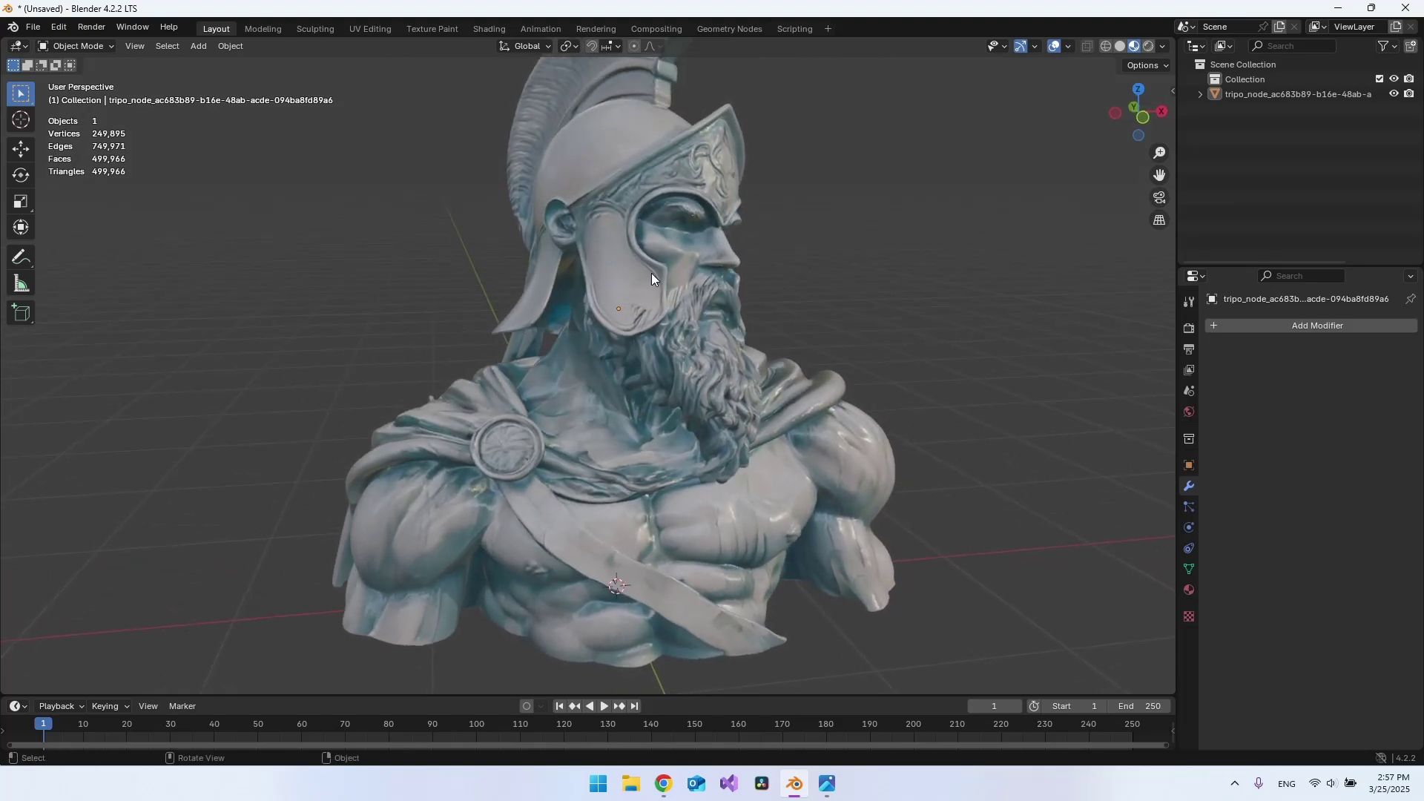
Step: In Edit Mode, zoom into the neck wireframe and move a single vertex, then return to Object Mode
click(607, 232)
key(Tab)
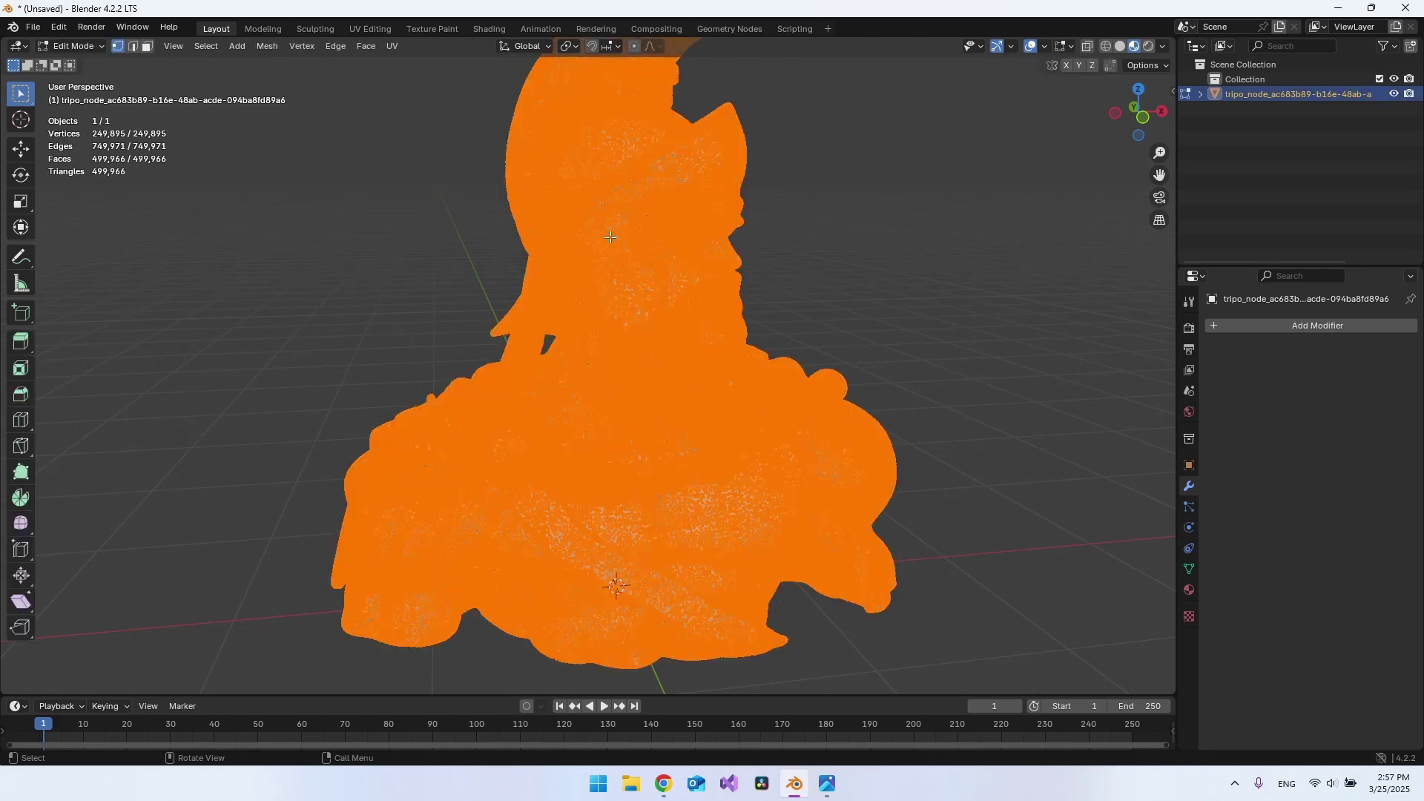
scroll(623, 267, up, 8)
click(610, 277)
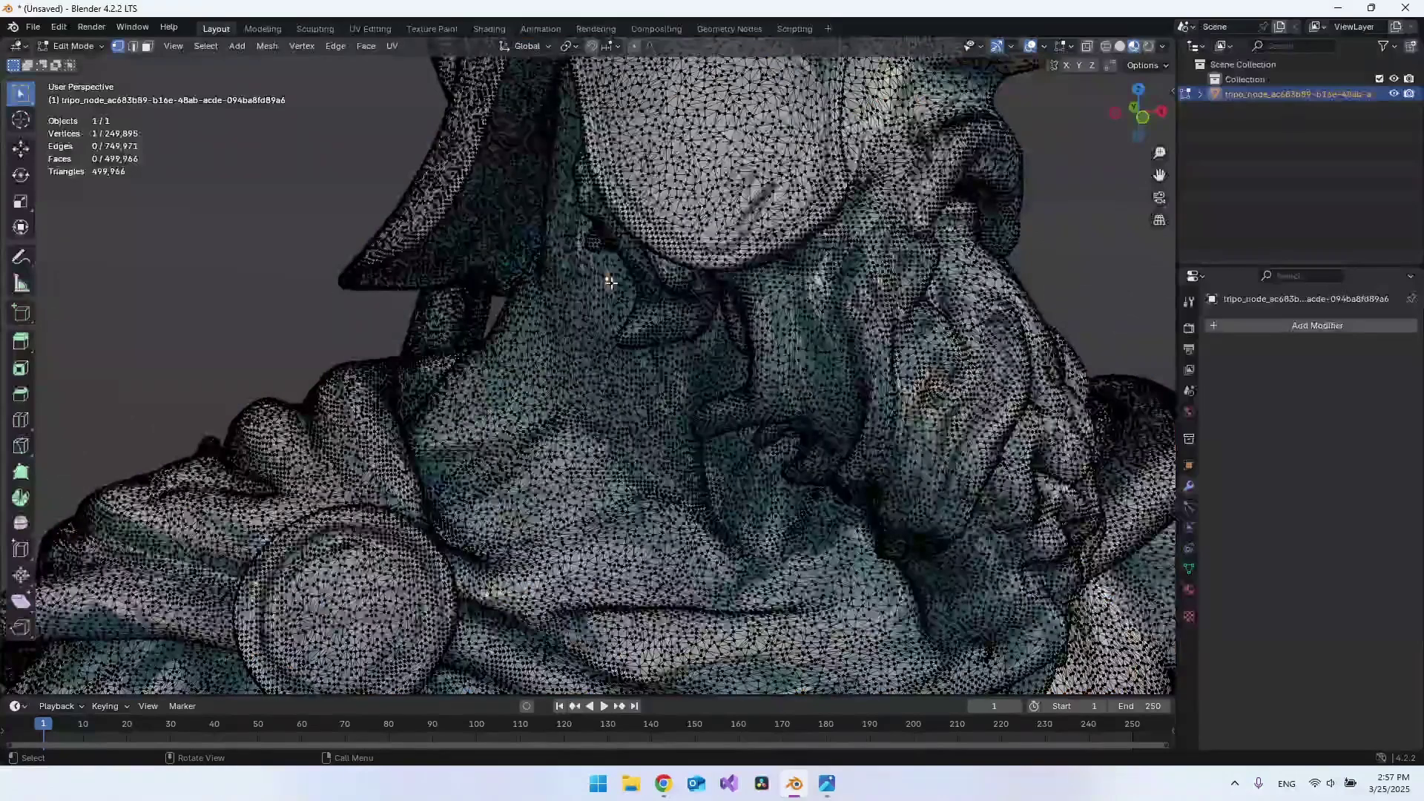
key(g)
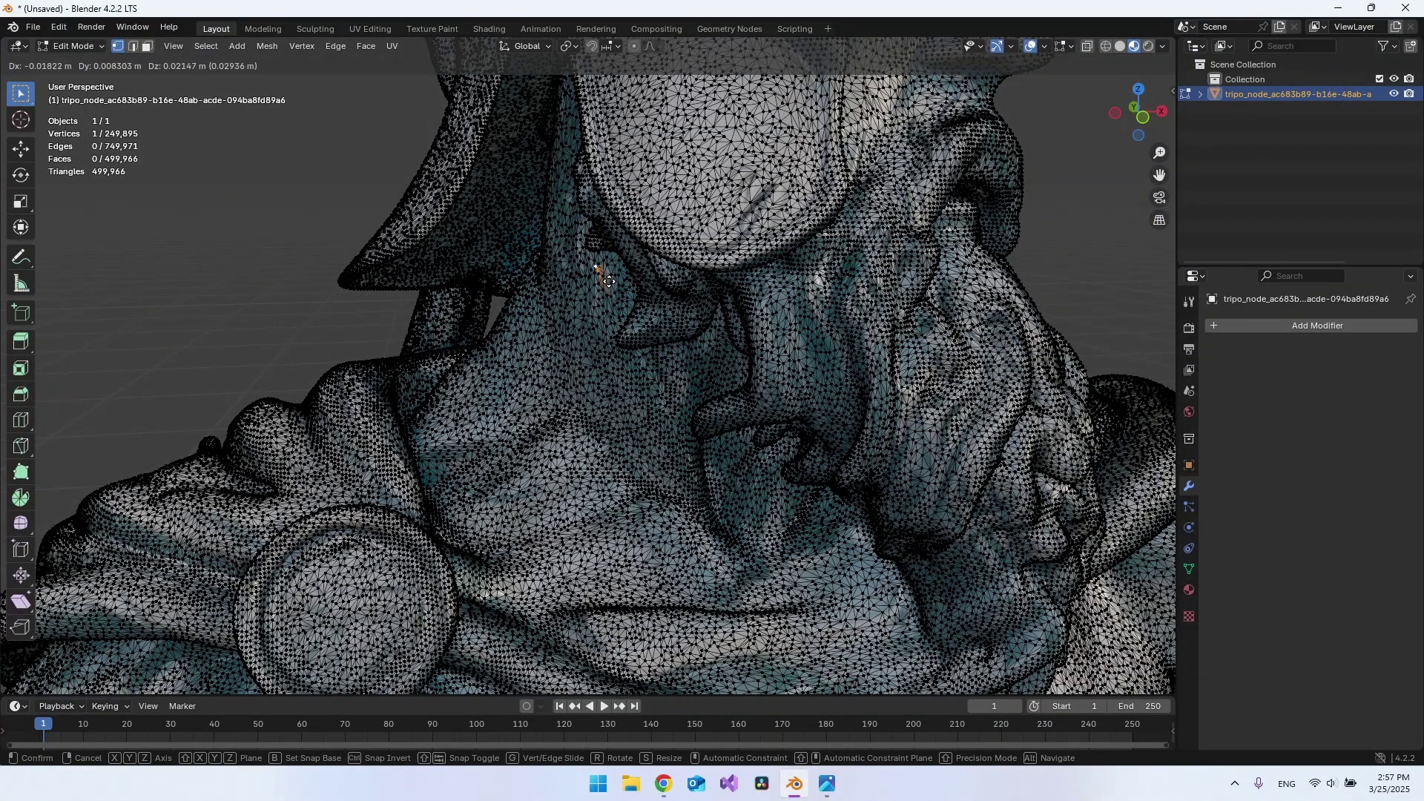
click(608, 281)
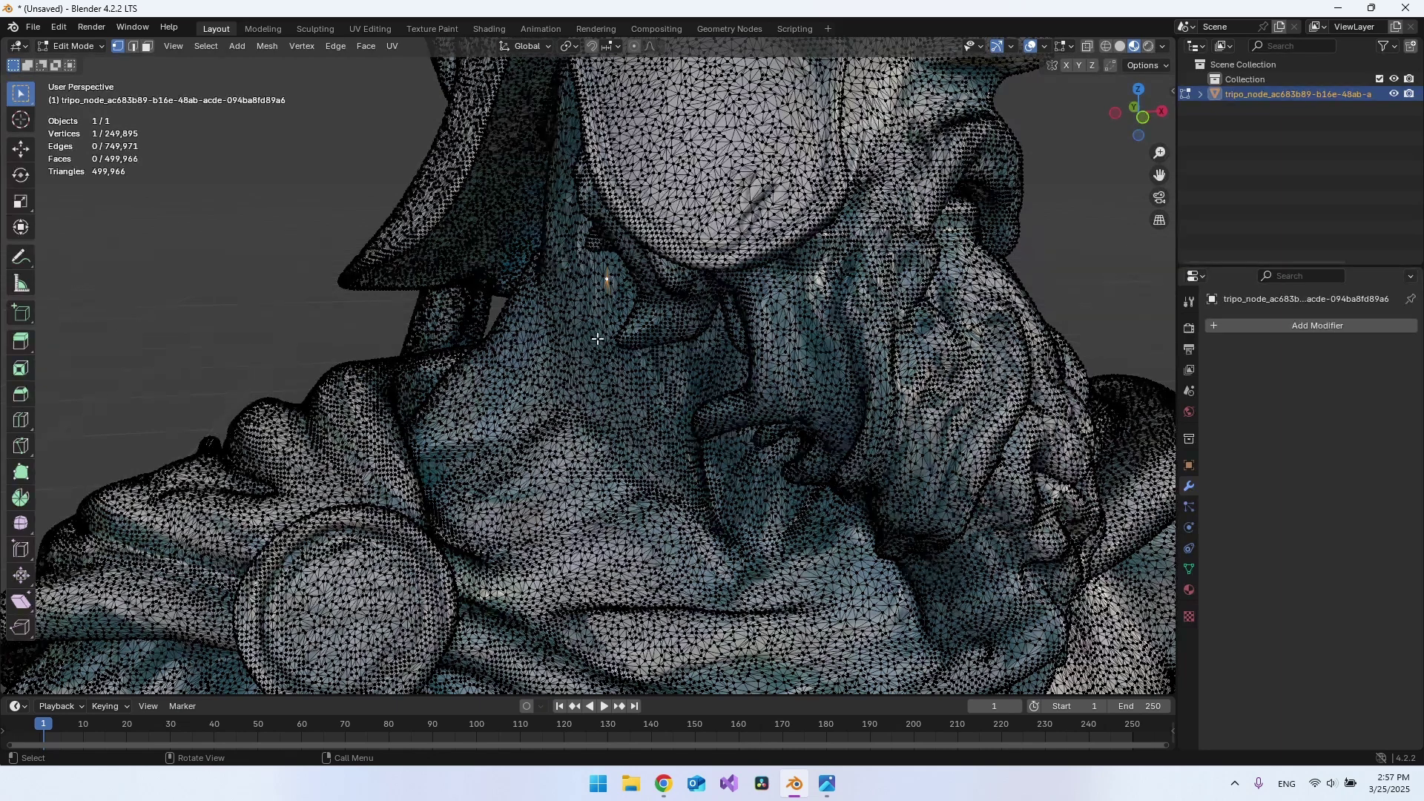
scroll(608, 343, down, 3)
scroll(614, 349, down, 4)
key(Tab)
middle_drag(811, 318, 825, 322)
Step: Add a Decimate modifier to the bust with ratio 0.01 and view the result
click(1311, 325)
key(space)
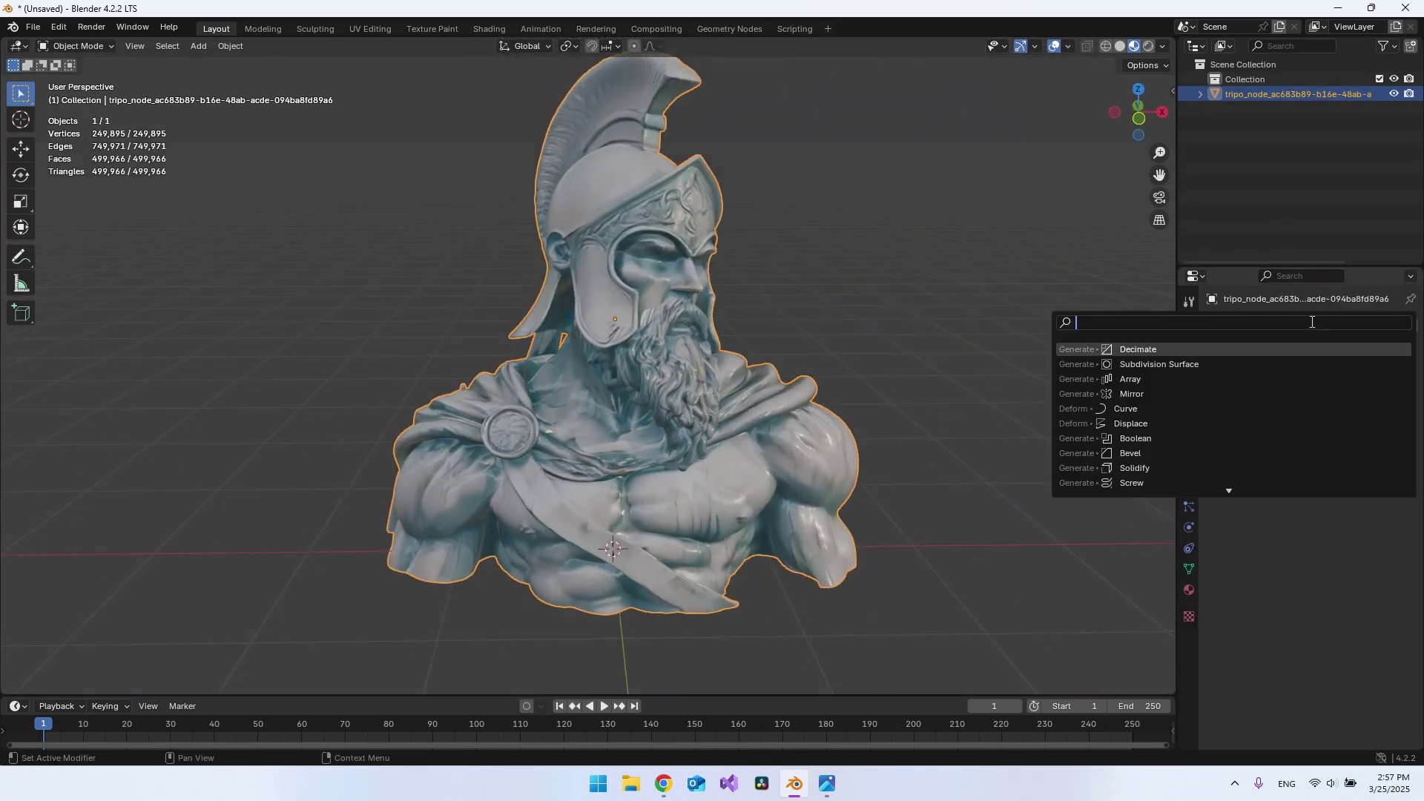
click(1143, 349)
click(1342, 392)
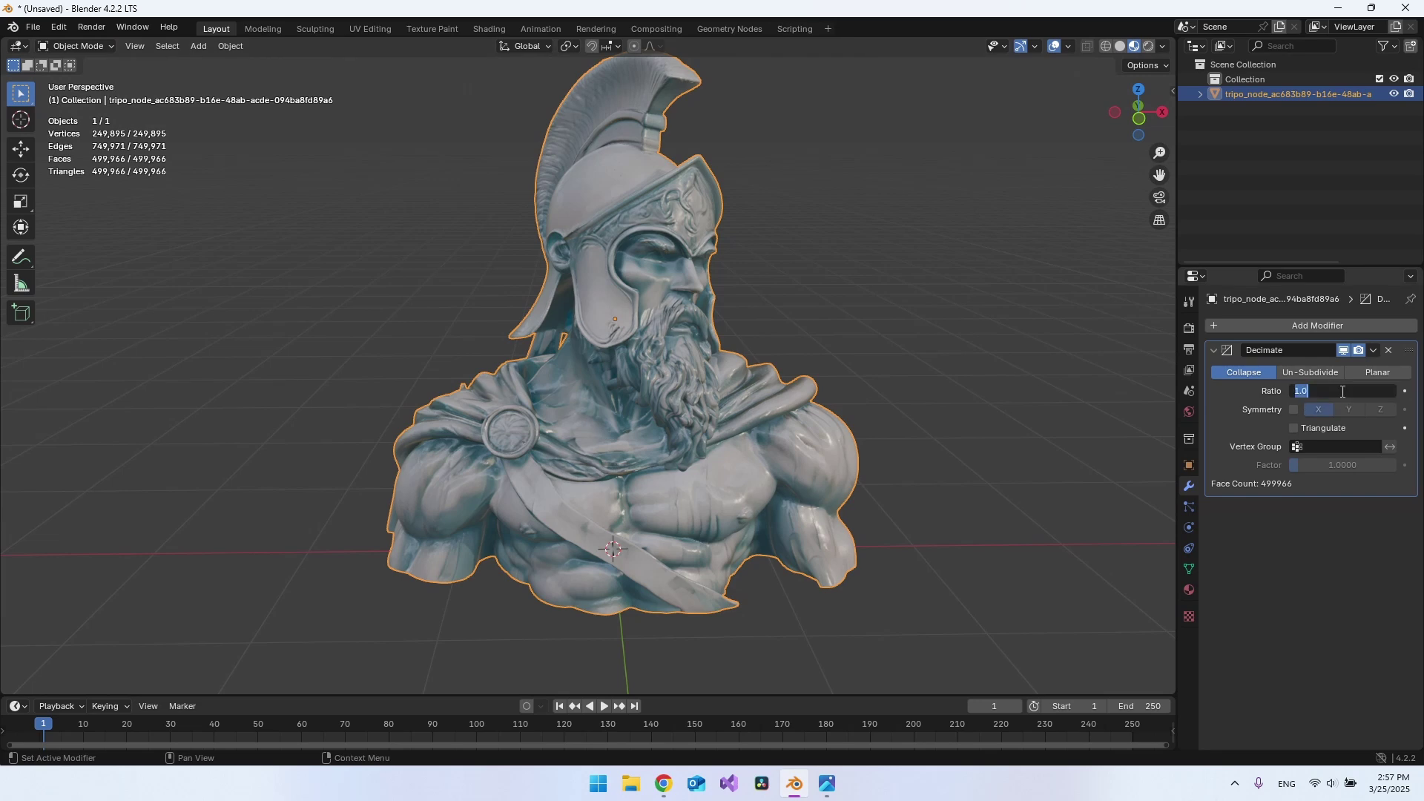
text(0)
key(Return)
mouse_move(873, 387)
middle_down()
mouse_move(599, 384)
mouse_move(507, 359)
mouse_move(746, 369)
mouse_move(770, 397)
mouse_move(853, 393)
middle_up()
click(1038, 393)
Step: Try a Decimate ratio of 0.001 and orbit around the collapsed mesh
click(1333, 393)
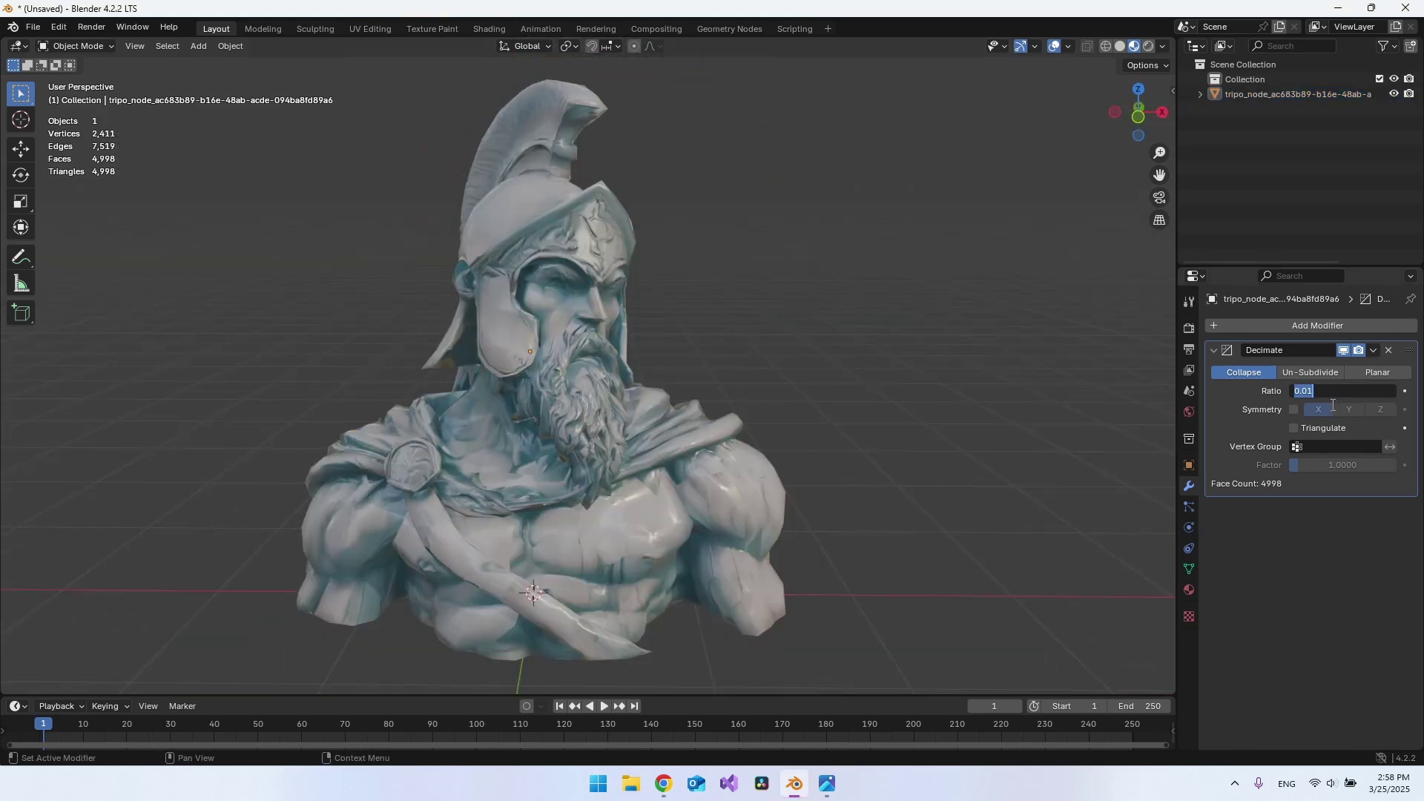
text(0)
key(Return)
middle_drag(816, 459, 545, 449)
middle_drag(703, 382, 709, 373)
click(598, 332)
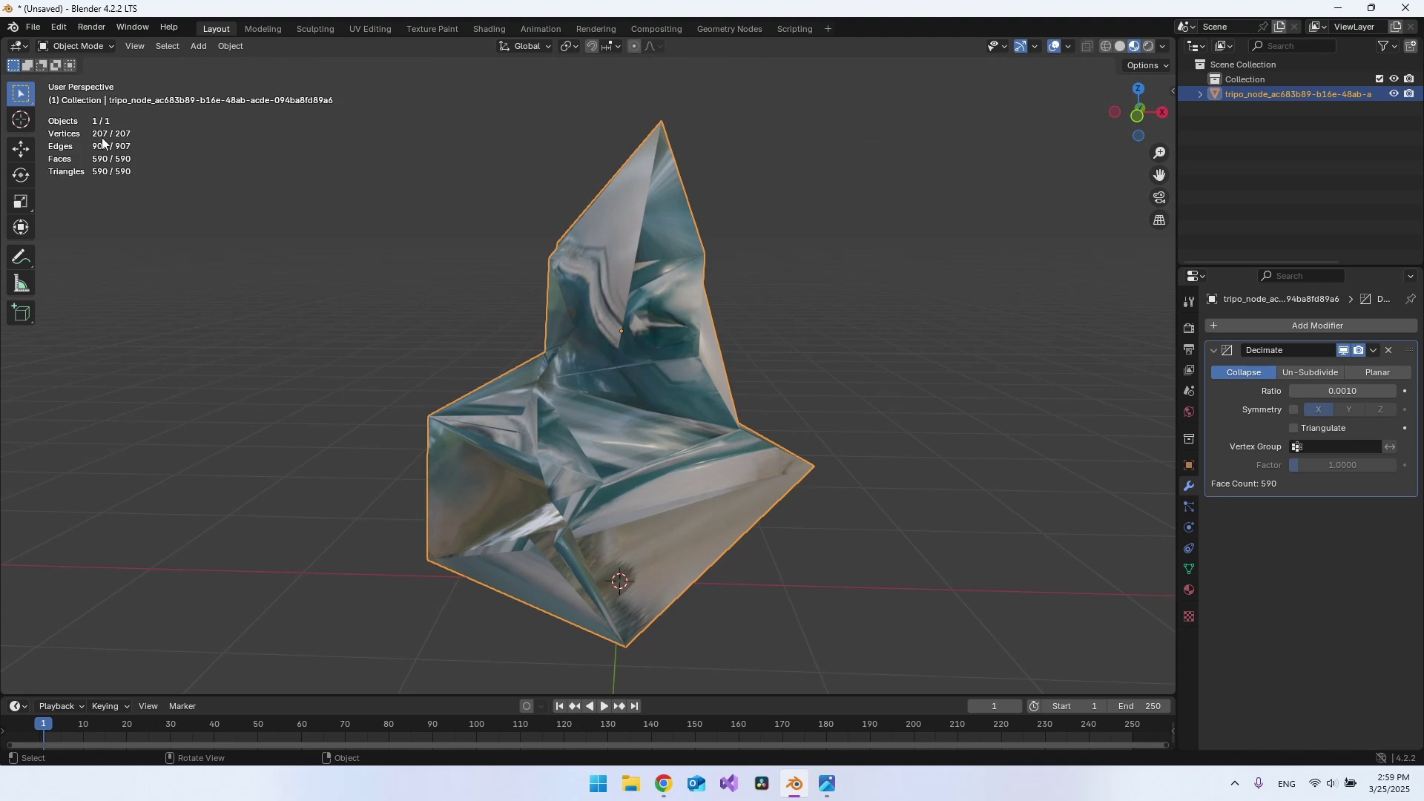
middle_drag(629, 314, 786, 349)
Step: Set the Decimate ratio to 0.005 and orbit to check the bust keeps its shape
click(1327, 387)
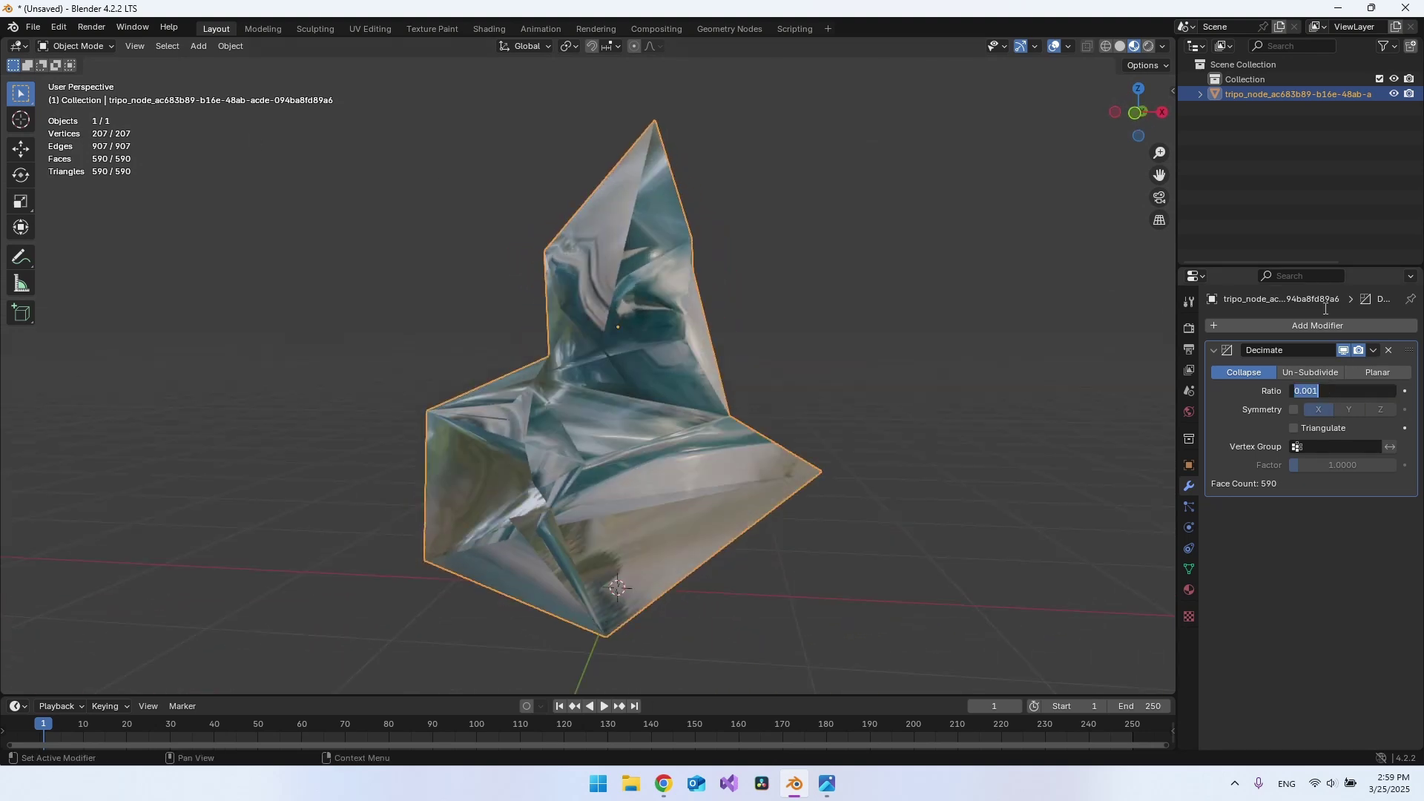
text(0.005)
key(Return)
mouse_move(728, 348)
middle_down()
mouse_move(809, 357)
mouse_move(866, 337)
mouse_move(953, 339)
mouse_move(736, 345)
middle_up()
click(737, 345)
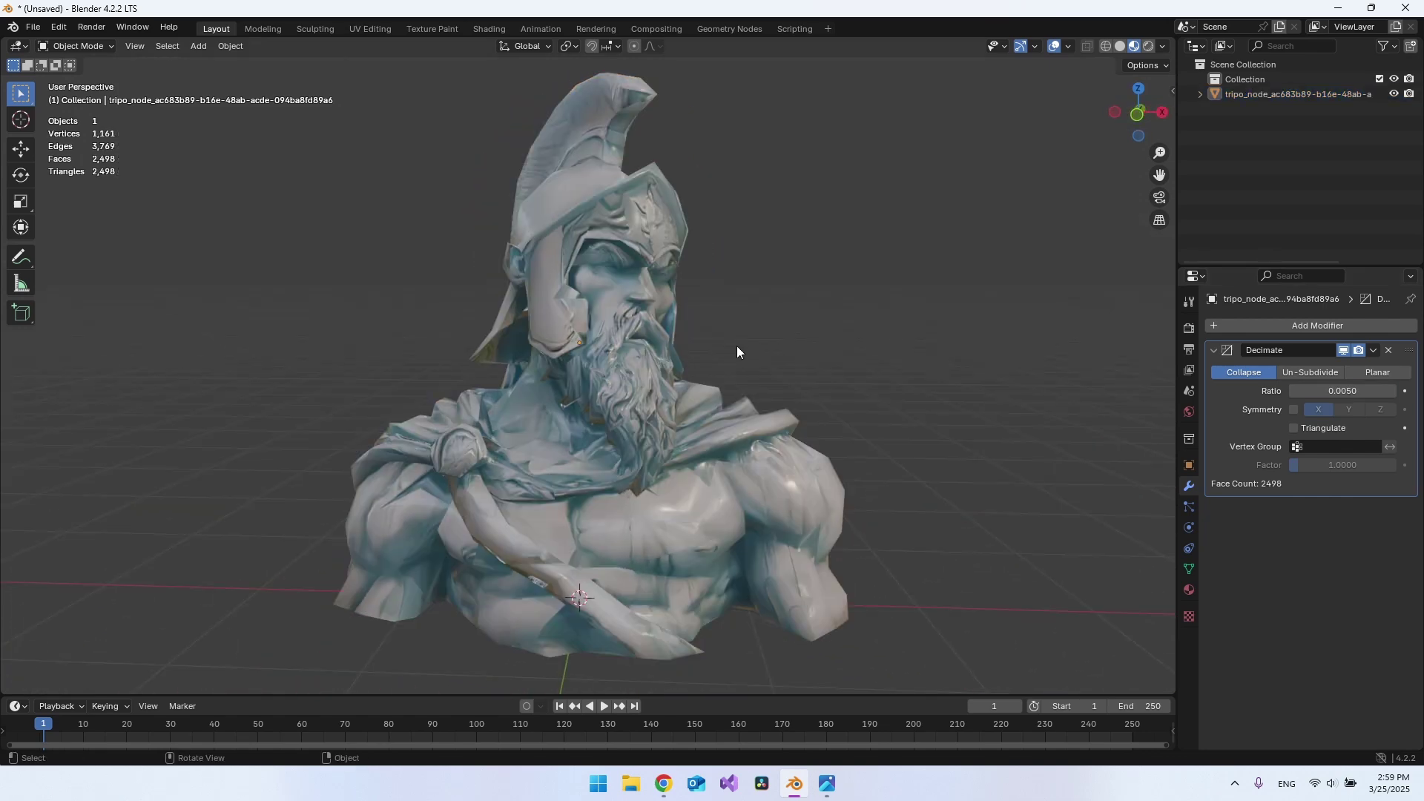
scroll(624, 421, down, 3)
middle_drag(619, 382, 586, 339)
click(617, 355)
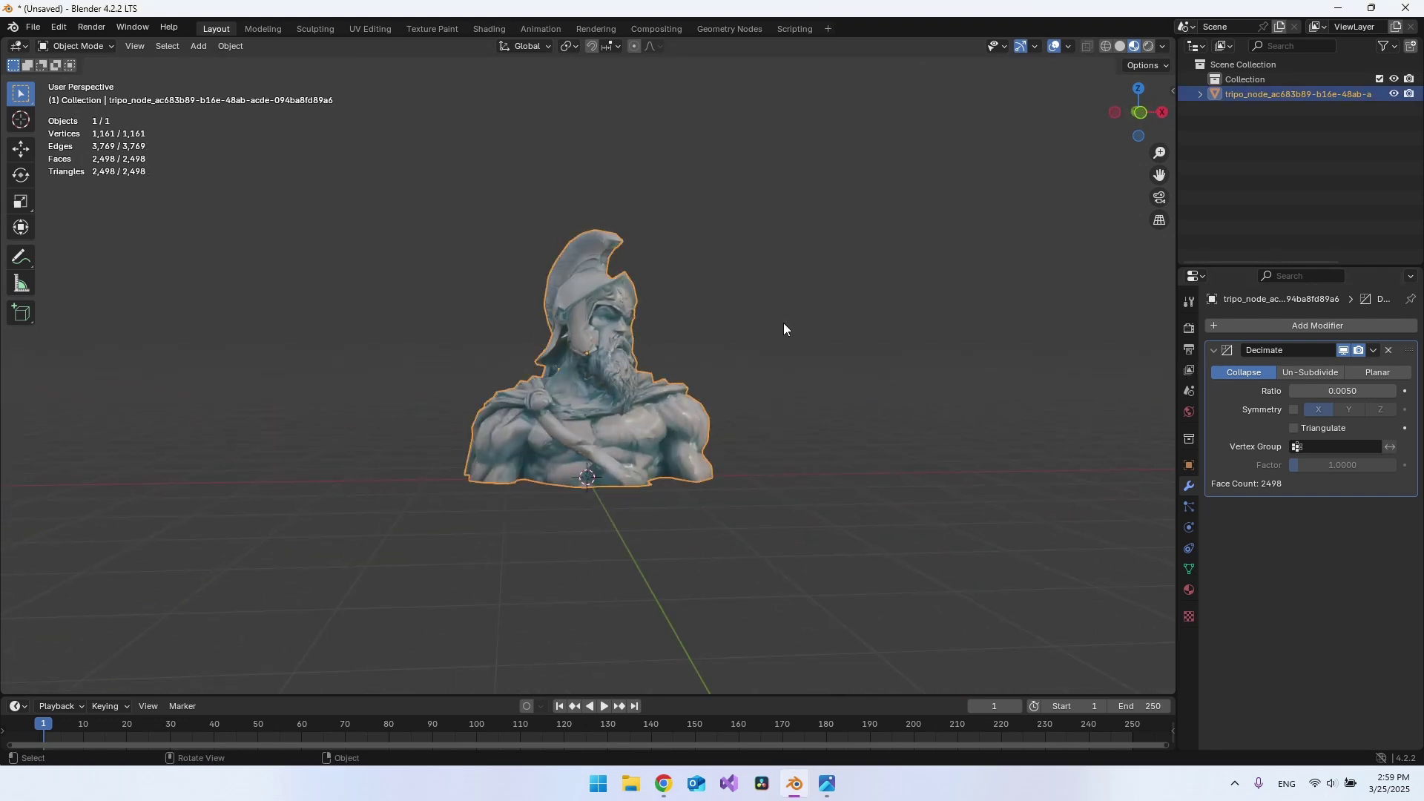
middle_drag(784, 327, 696, 340)
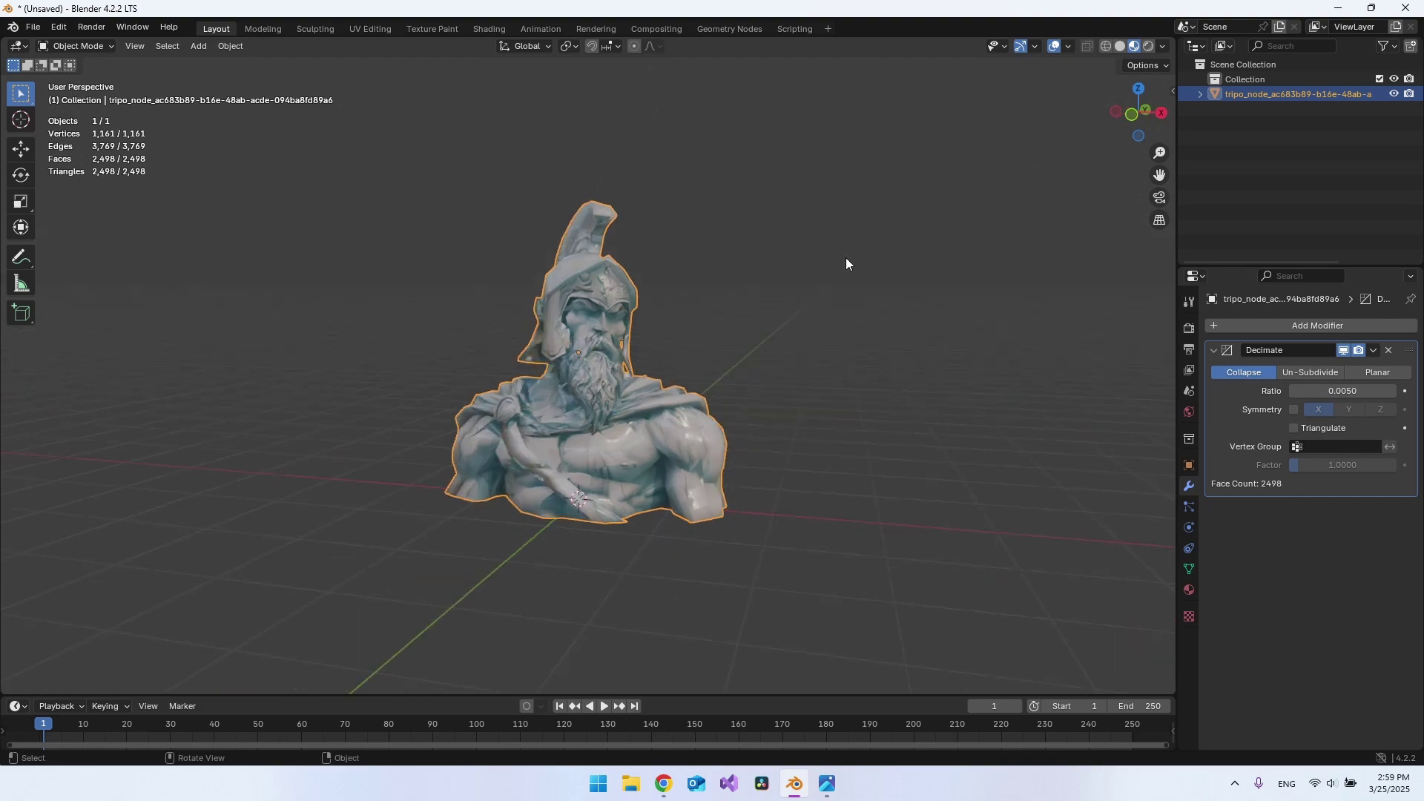
middle_drag(844, 331, 737, 354)
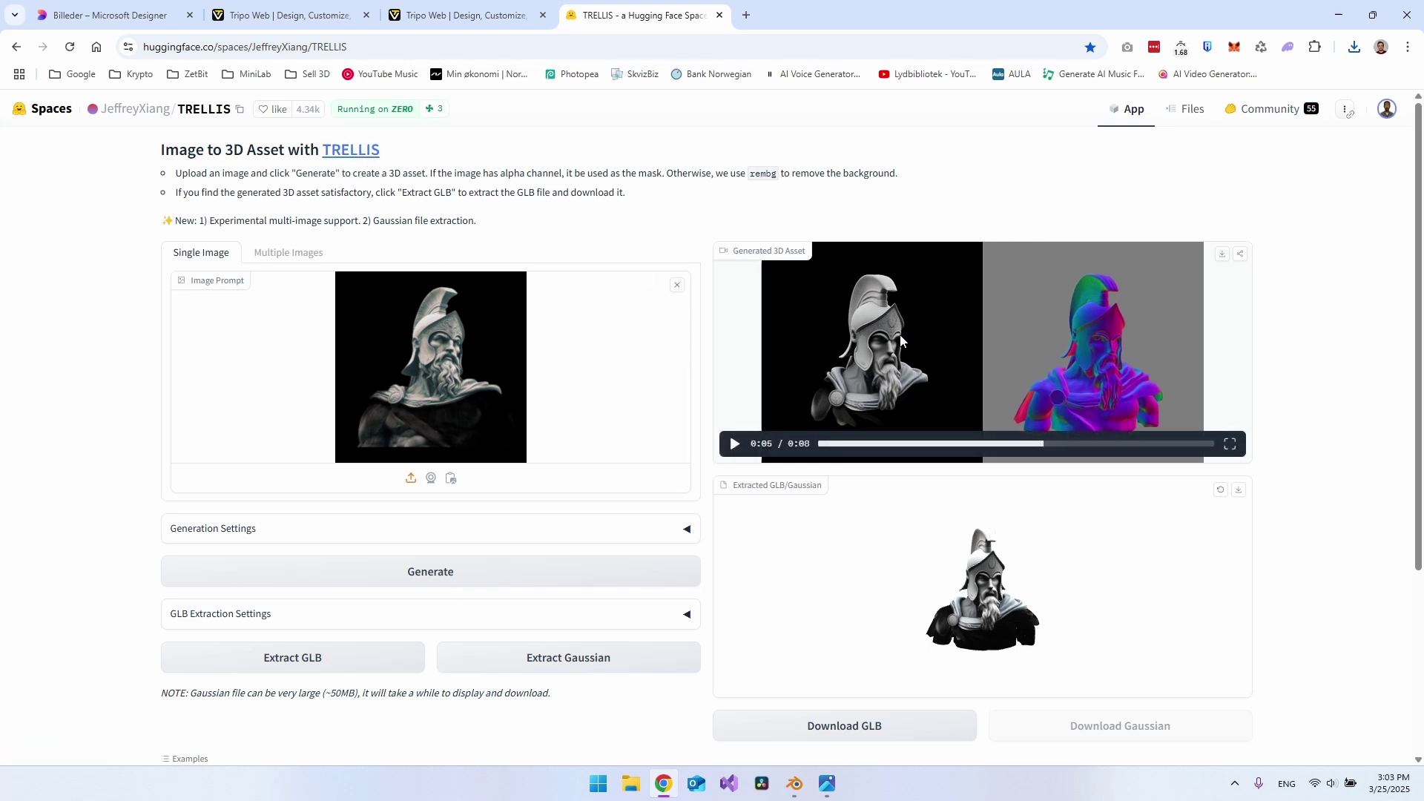
Step: Zoom and rotate the extracted GLB warrior in the TRELLIS viewer, then return to Blender
scroll(985, 595, up, 8)
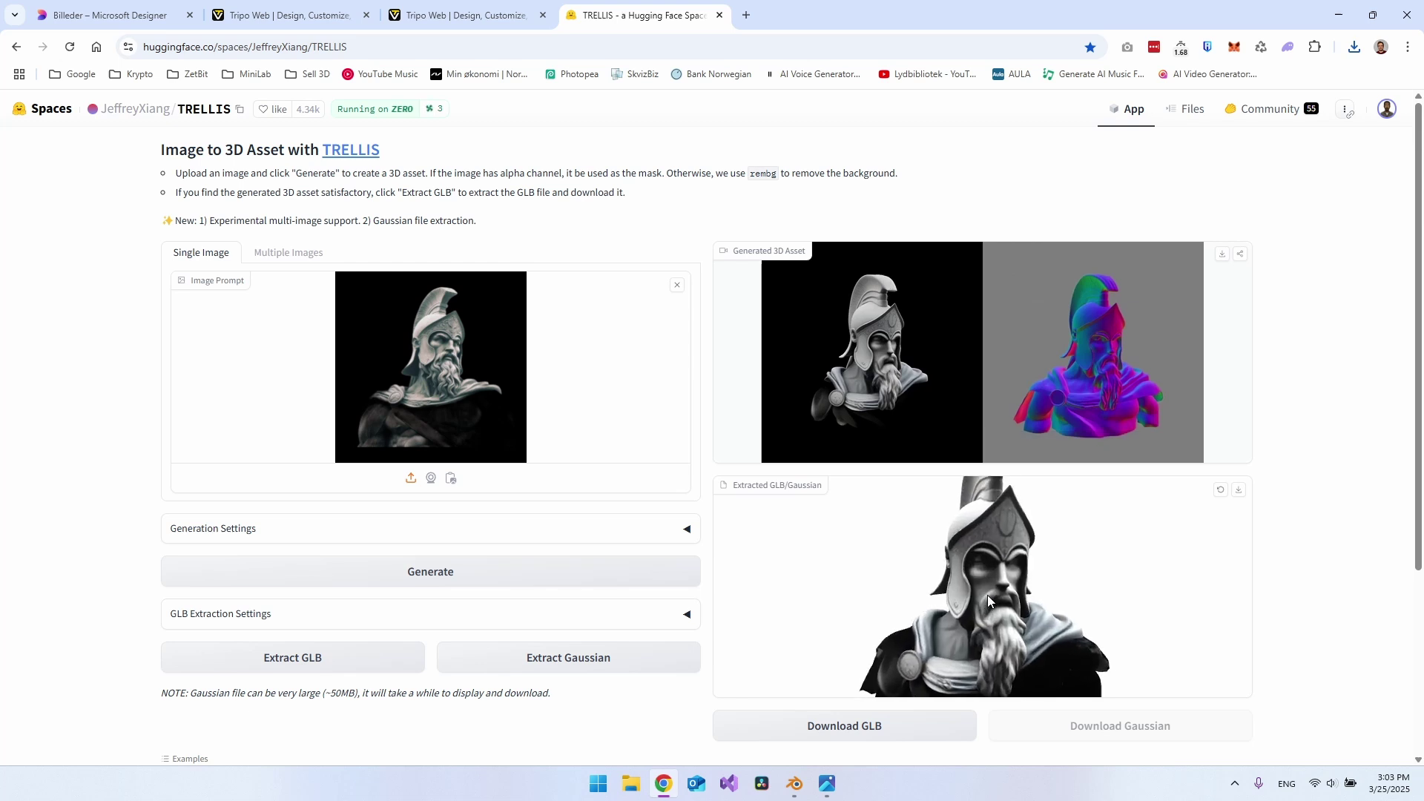
mouse_move(1000, 605)
mouse_down()
mouse_move(900, 594)
mouse_move(1039, 605)
mouse_move(999, 608)
mouse_up()
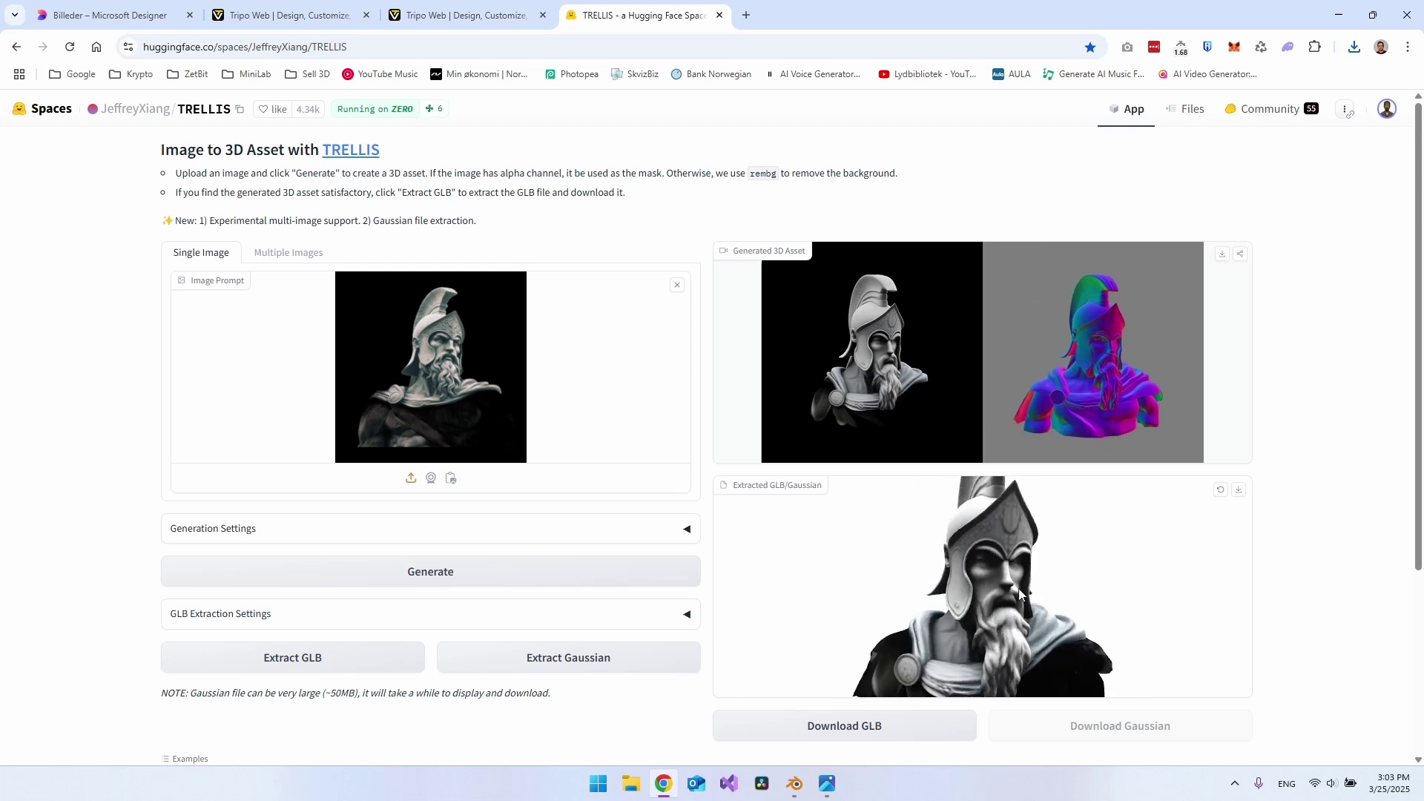
click(794, 784)
Step: Orbit around the Tripo and TRELLIS busts, then select the Tripo bust to show its 1.0 Decimate ratio
scroll(551, 374, up, 2)
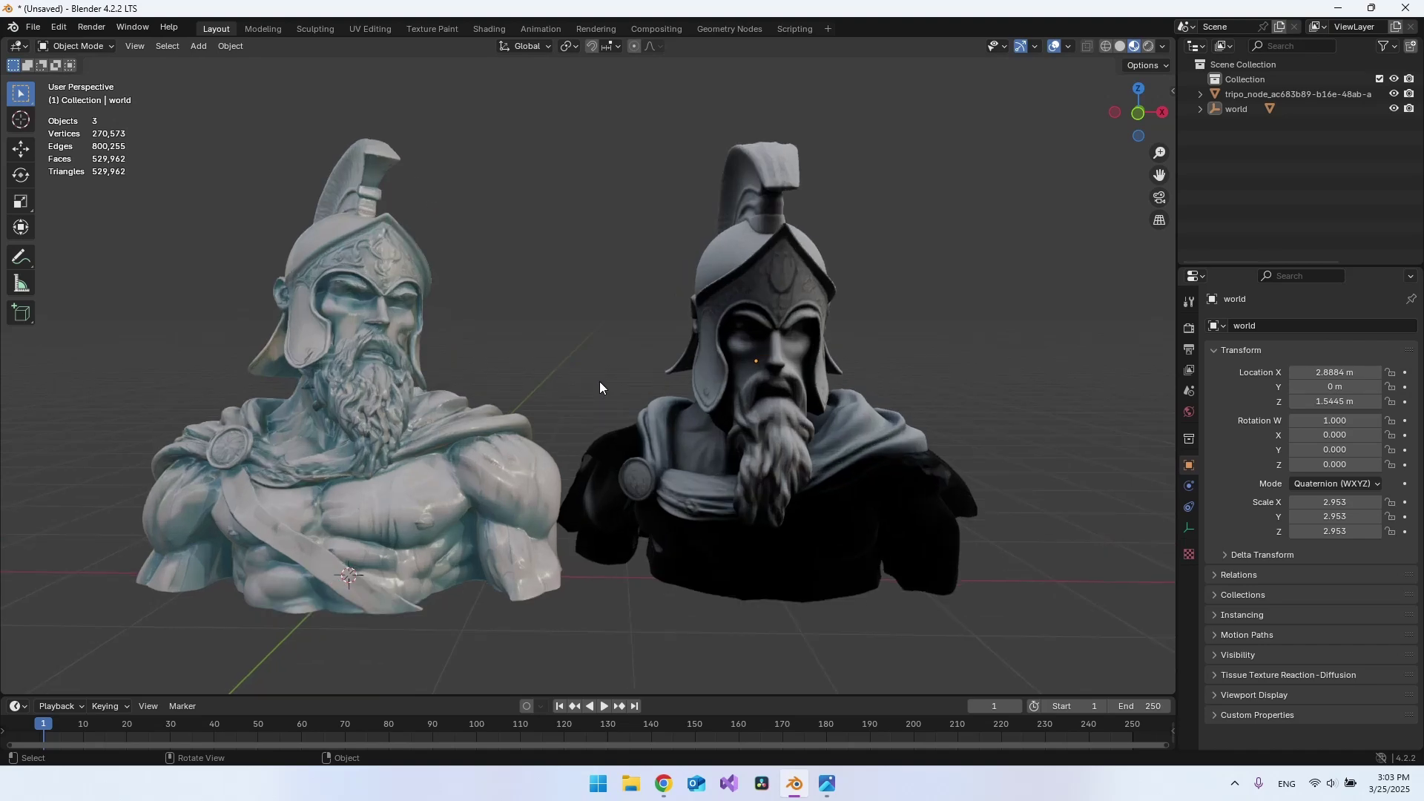
shift+middle_drag(600, 385, 628, 360)
middle_drag(754, 309, 437, 318)
middle_drag(376, 362, 445, 350)
click(384, 367)
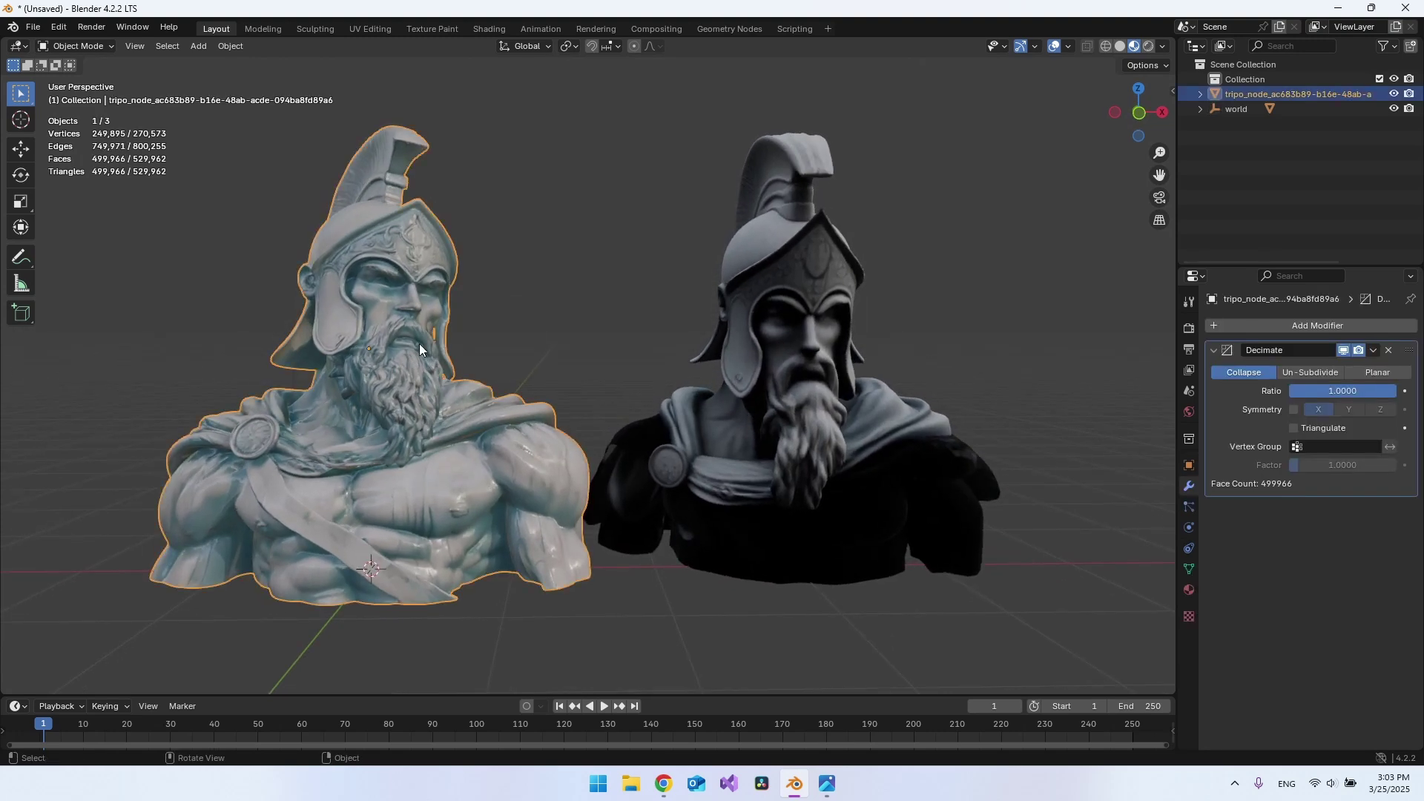